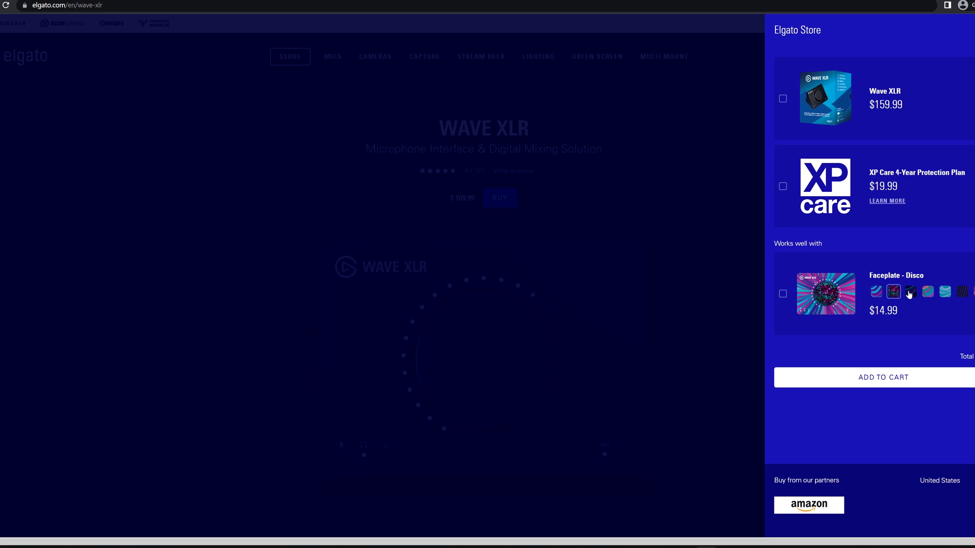
Preview the Floyd and Funky Swirl faceplate designs for the Wave XLR
{"action": "left_click", "coordinate": [910, 293]}
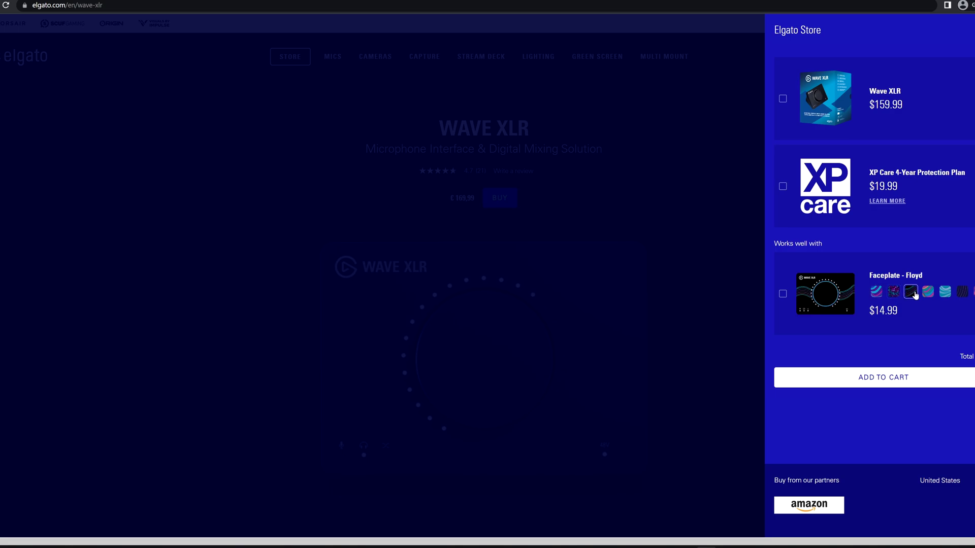
{"action": "left_click", "coordinate": [928, 294]}
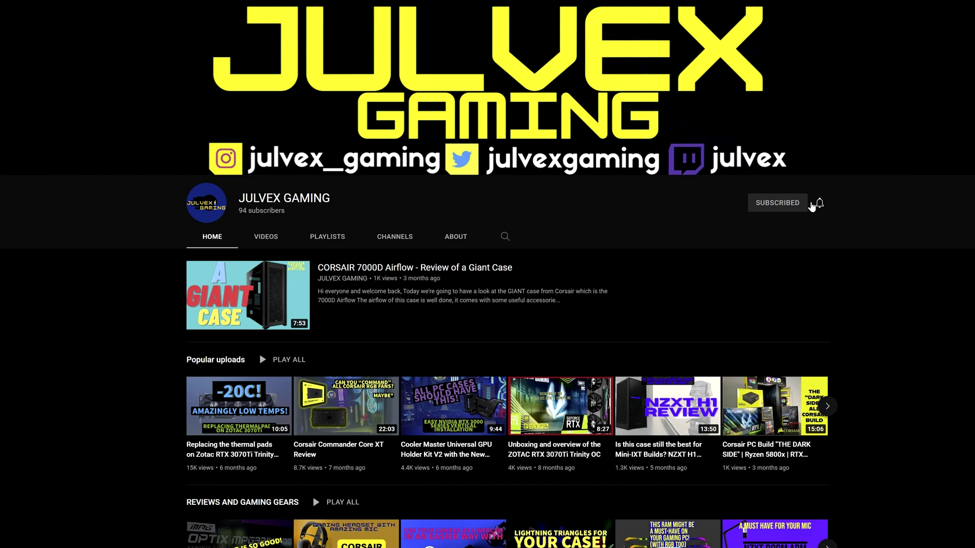
Set the subscribed channel's notification bell to All uploads
{"action": "left_click", "coordinate": [819, 204]}
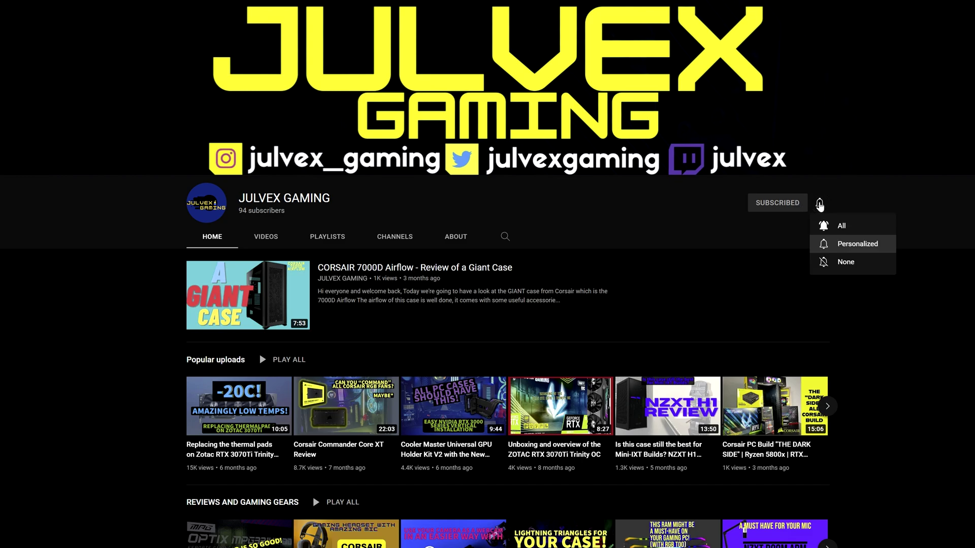
{"action": "left_click", "coordinate": [838, 227]}
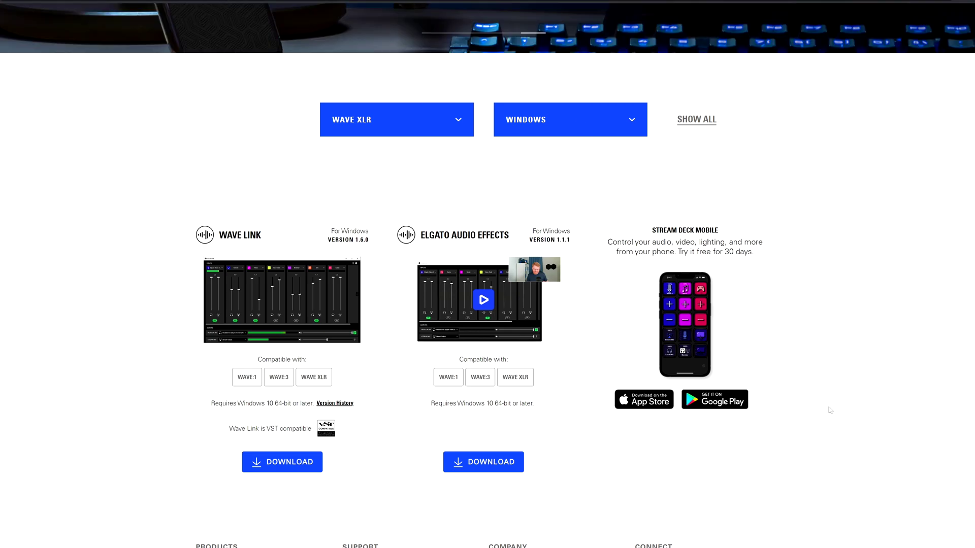
{"action": "mouse_move", "coordinate": [693, 547]}
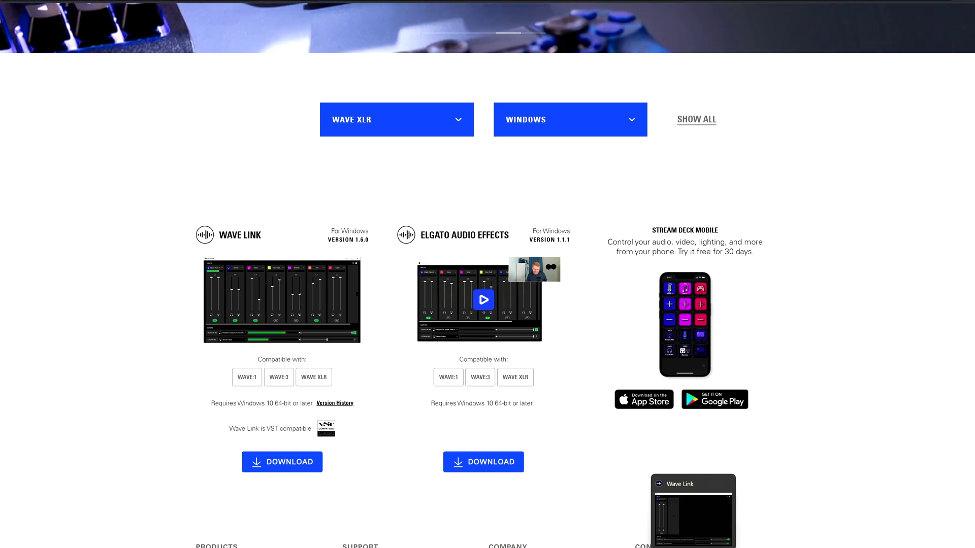
Restore the Wave Link mixer window and move it lower on screen
{"action": "left_click", "coordinate": [693, 508]}
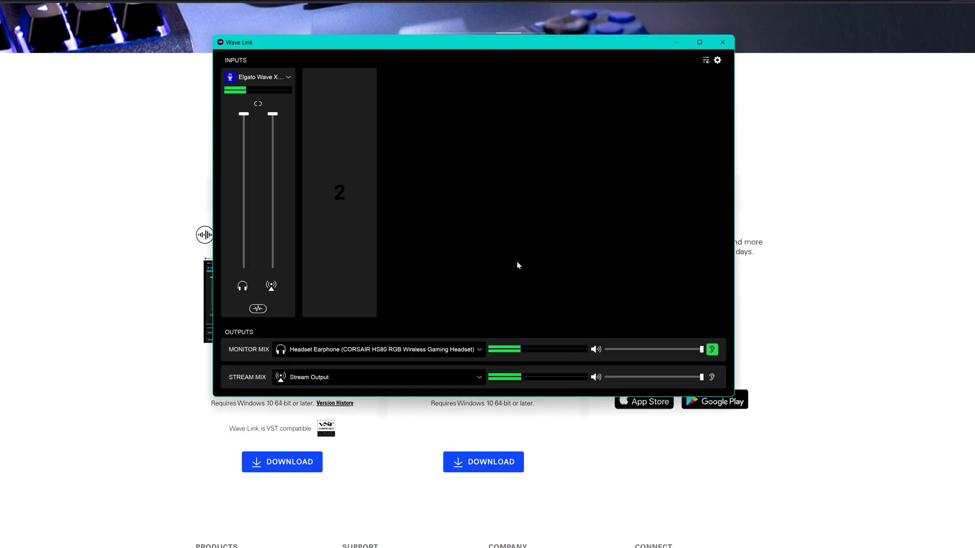
{"action": "left_click_drag", "start_coordinate": [476, 43], "coordinate": [457, 123]}
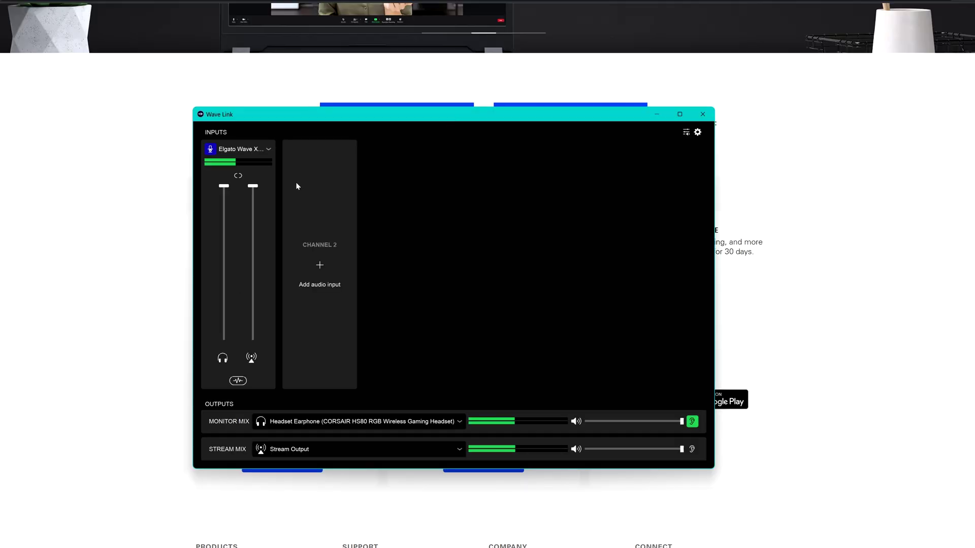
{"action": "mouse_move", "coordinate": [319, 270]}
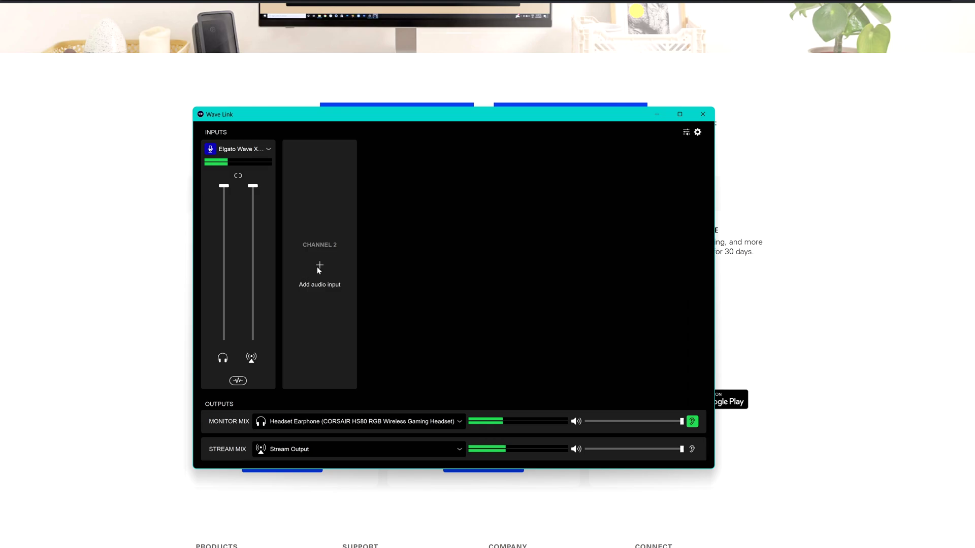
Open the Elgato Wave XLR input's settings panel and focus its device name
{"action": "left_click", "coordinate": [269, 148]}
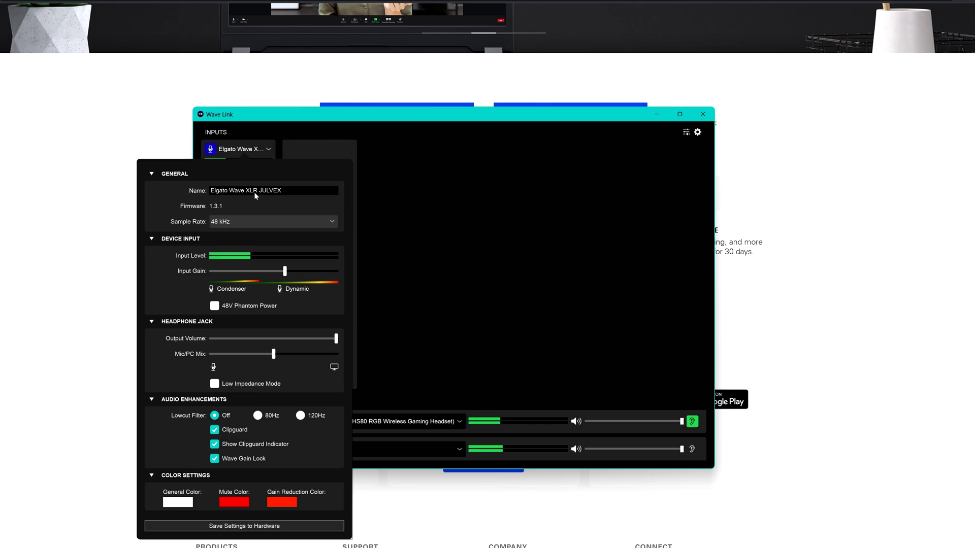
{"action": "left_click", "coordinate": [296, 189]}
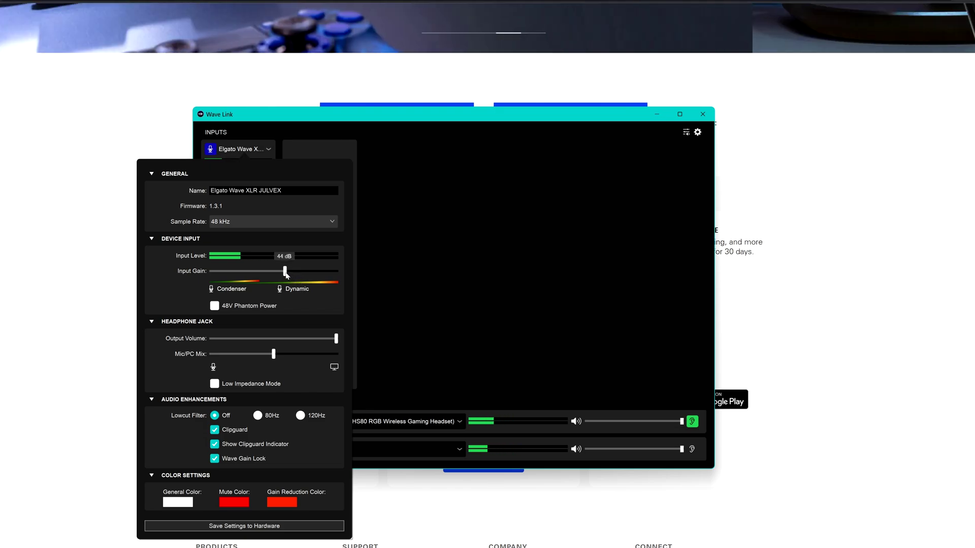
Raise the Wave XLR input gain from 44 dB to 45 dB
{"action": "left_click_drag", "start_coordinate": [287, 272], "coordinate": [292, 275]}
{"action": "left_click", "coordinate": [287, 274]}
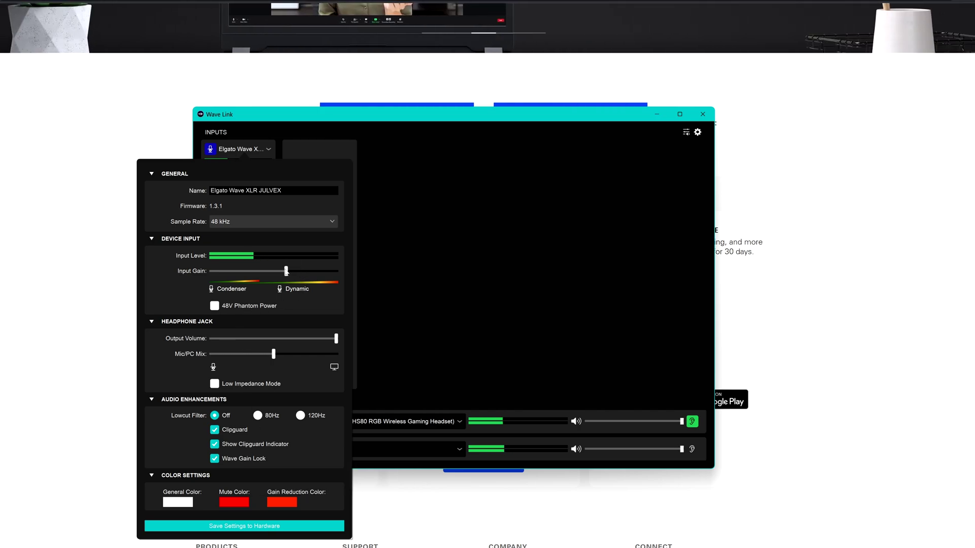
{"action": "mouse_move", "coordinate": [287, 271]}
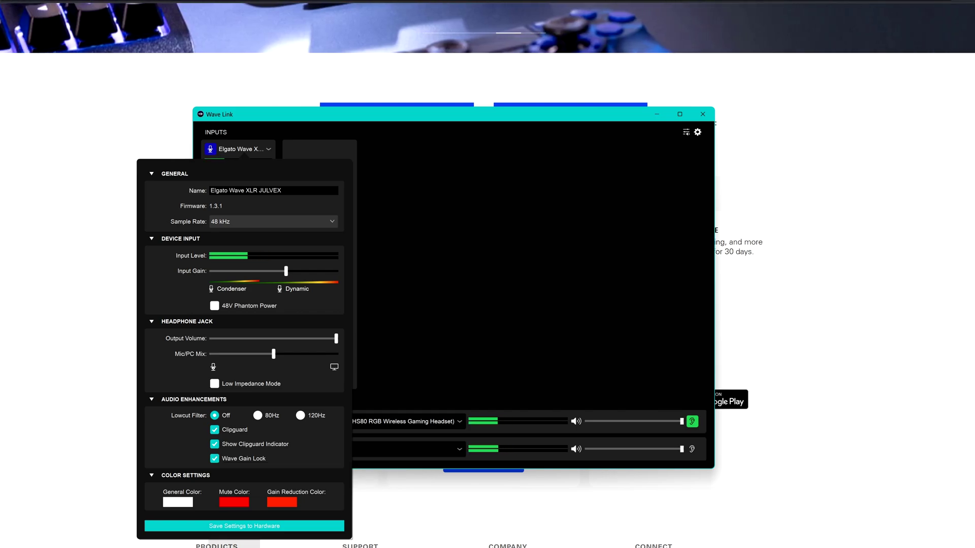
Save the Wave XLR settings to the hardware and close the settings panel
{"action": "left_click", "coordinate": [252, 526]}
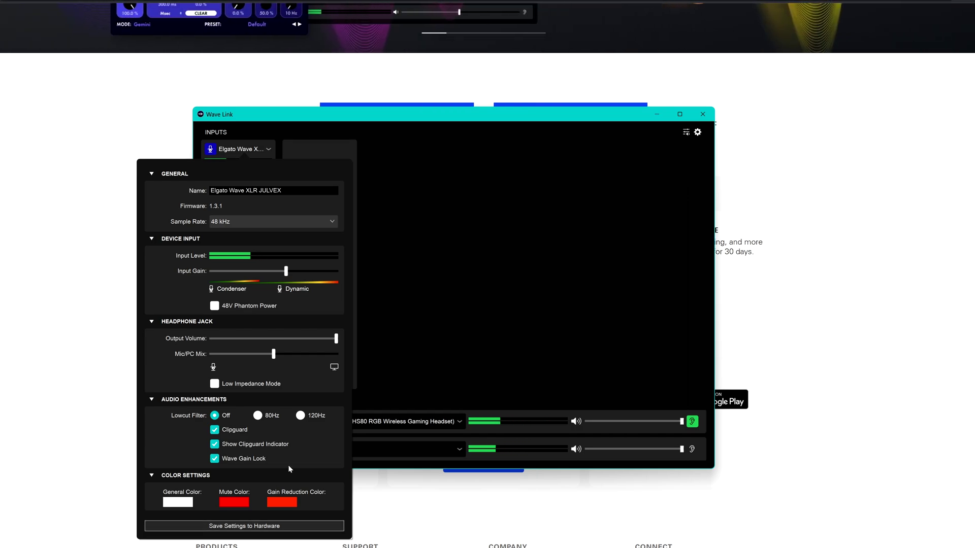
{"action": "left_click", "coordinate": [420, 260]}
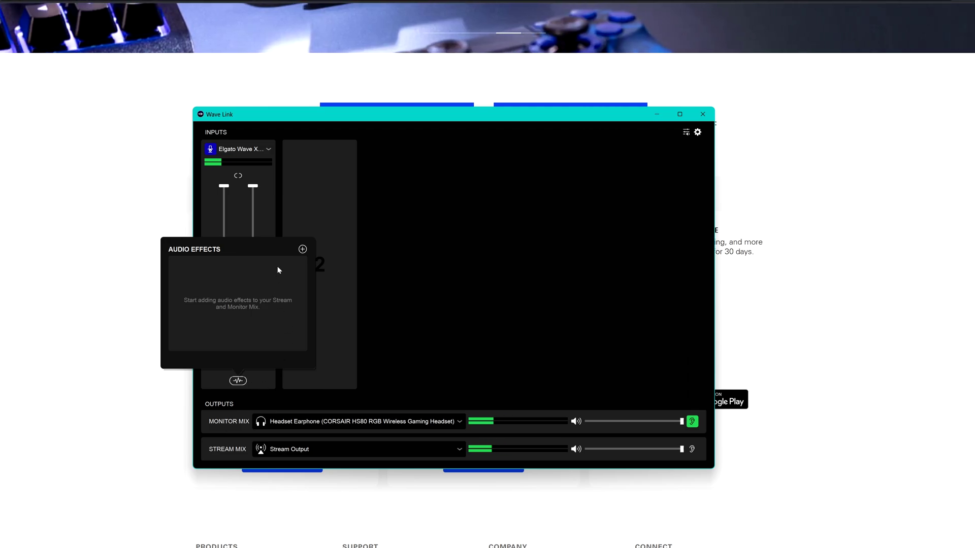
Add Elgato EQ to the Wave XLR, apply effects to the monitor mix, and close Noise Removal
{"action": "left_click", "coordinate": [301, 249]}
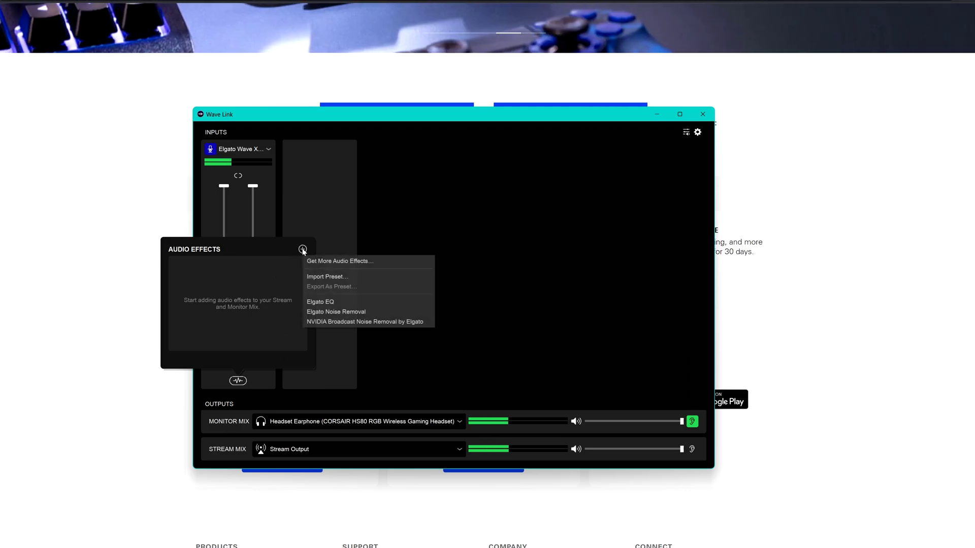
{"action": "left_click", "coordinate": [319, 302]}
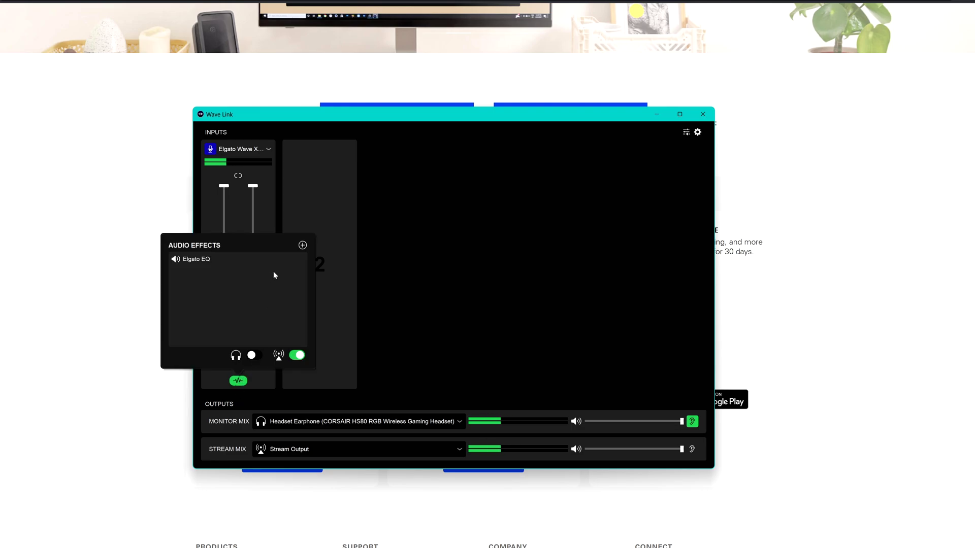
{"action": "left_click", "coordinate": [254, 355]}
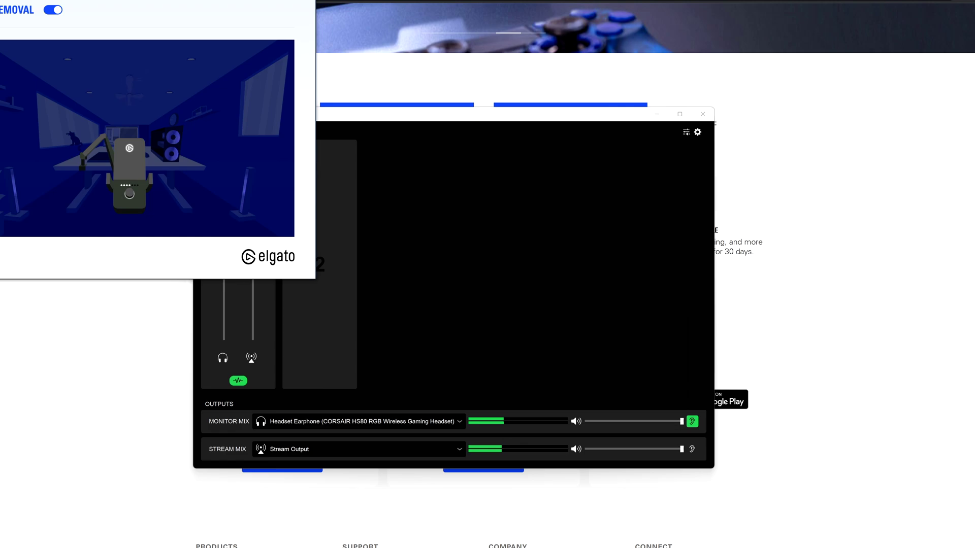
{"action": "key", "text": "alt+F4"}
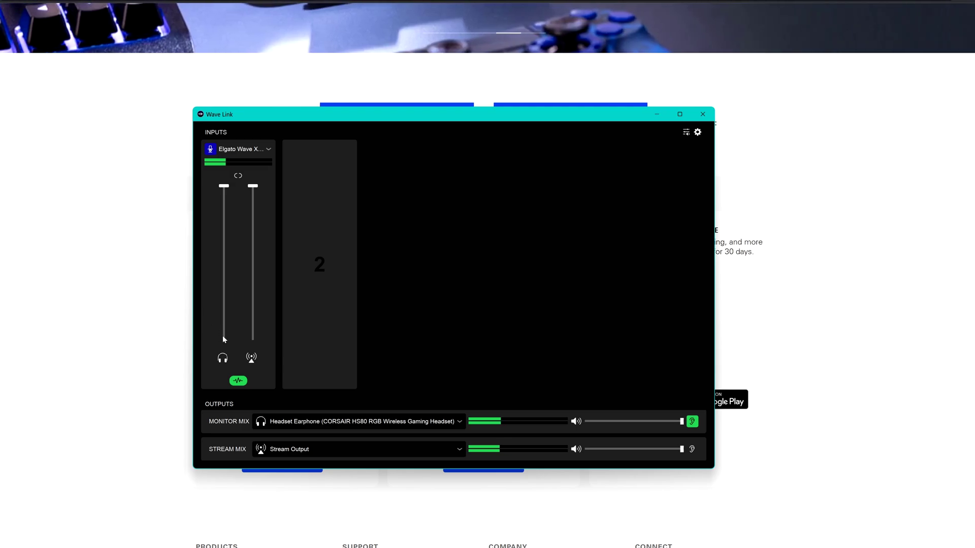
Reopen the Wave XLR effects list and bring up channel 2's audio input choices
{"action": "left_click", "coordinate": [244, 381]}
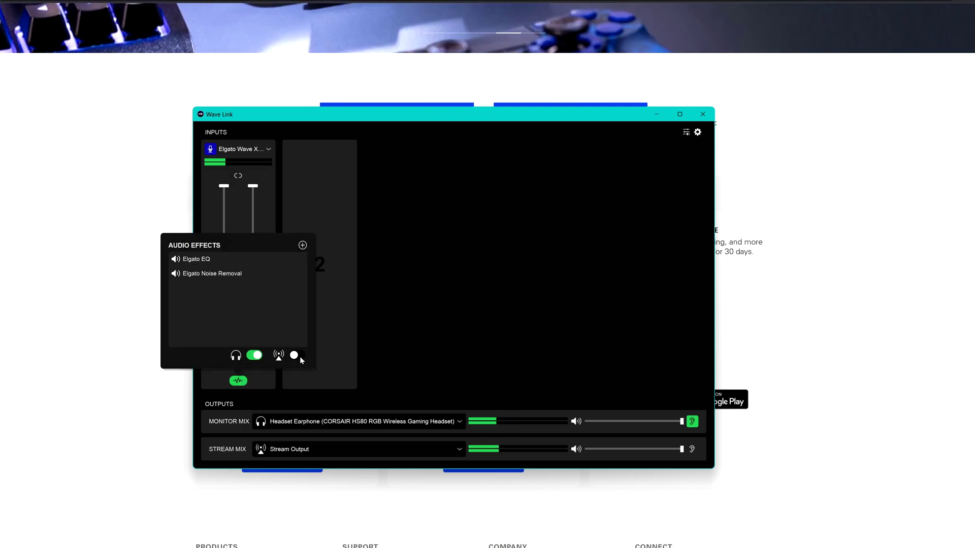
{"action": "mouse_move", "coordinate": [212, 276]}
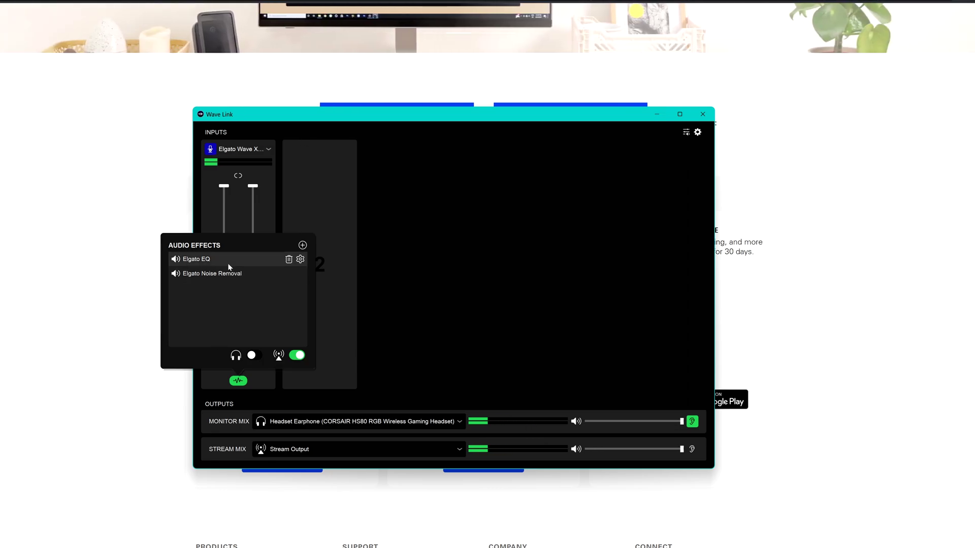
{"action": "mouse_move", "coordinate": [227, 261]}
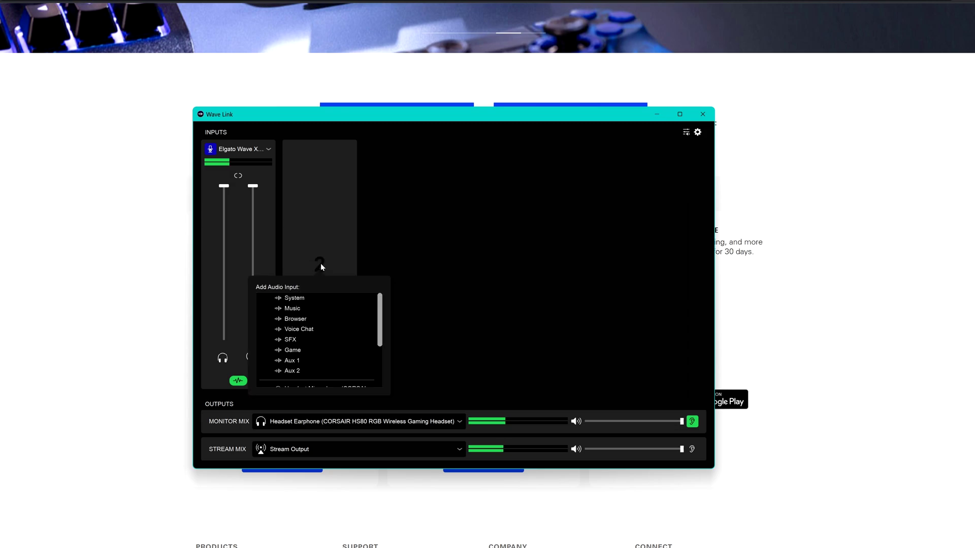
{"action": "left_click", "coordinate": [293, 309]}
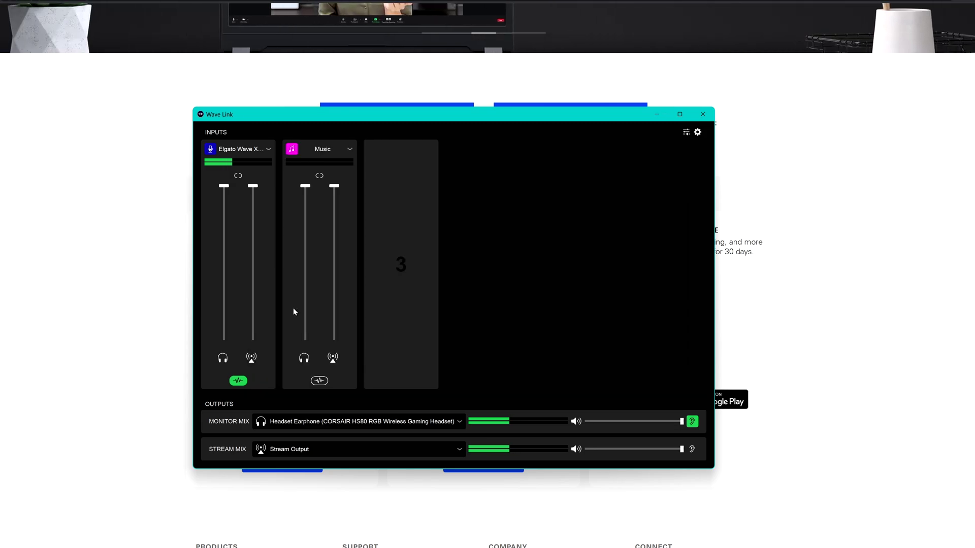
{"action": "left_click", "coordinate": [408, 269]}
{"action": "left_click", "coordinate": [367, 339]}
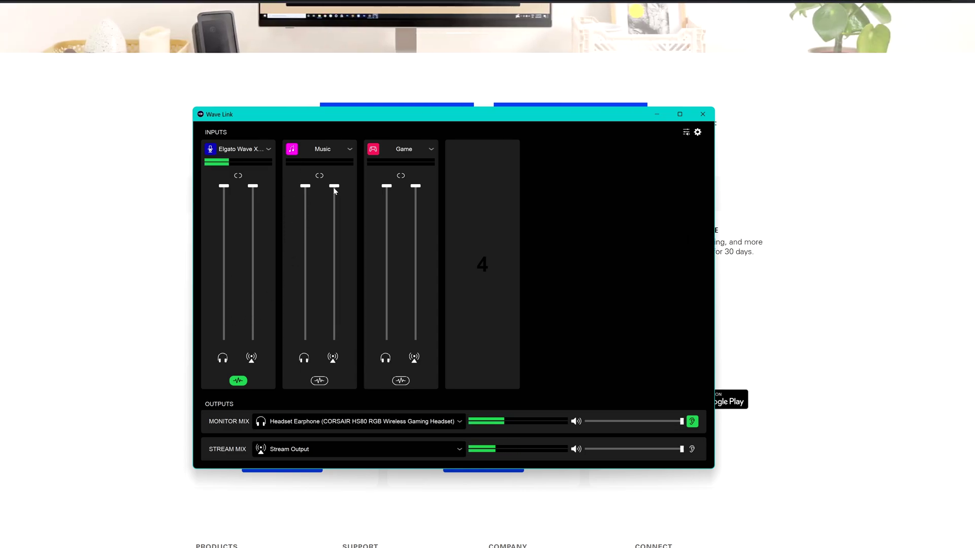
{"action": "mouse_move", "coordinate": [333, 189]}
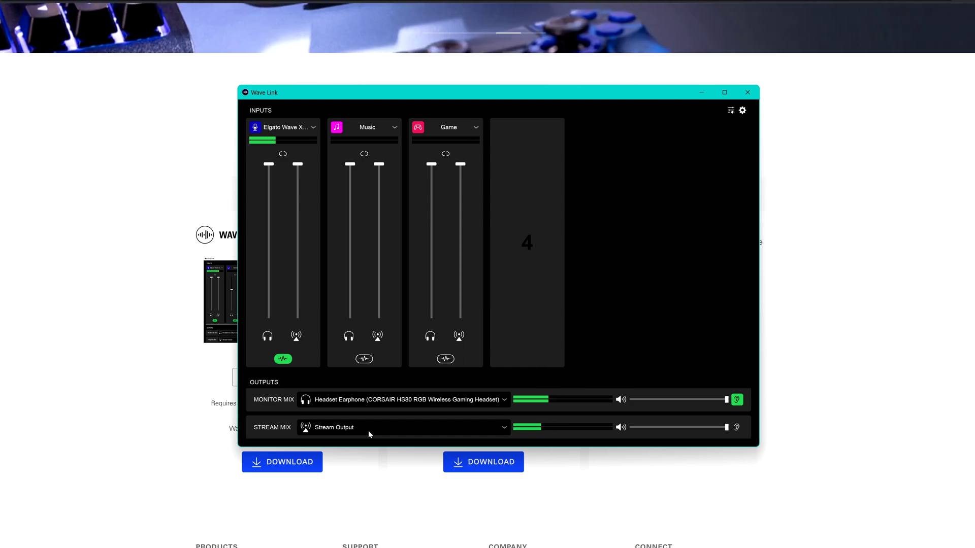
Keep the Corsair headset as Monitor Mix output and lower its volume to about 48%
{"action": "left_click", "coordinate": [371, 404]}
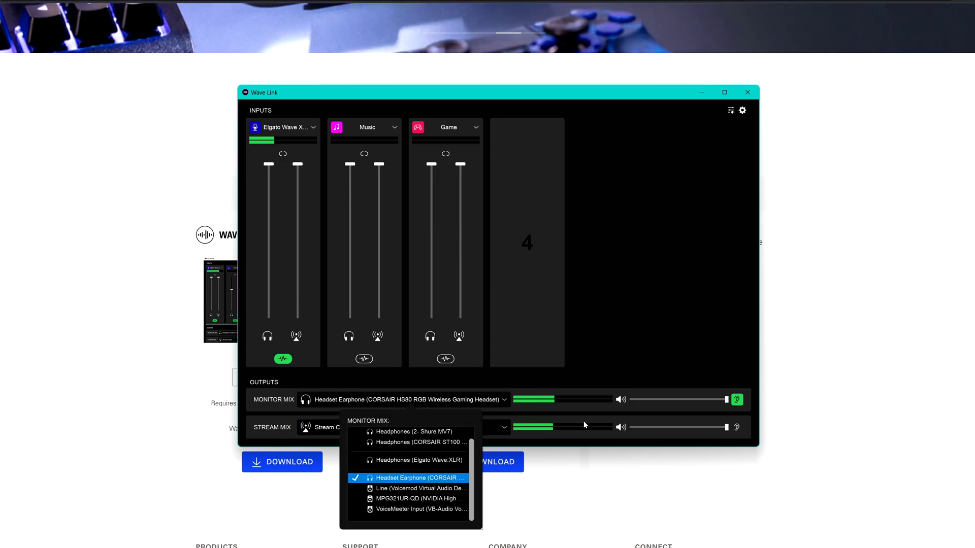
{"action": "left_click", "coordinate": [681, 398]}
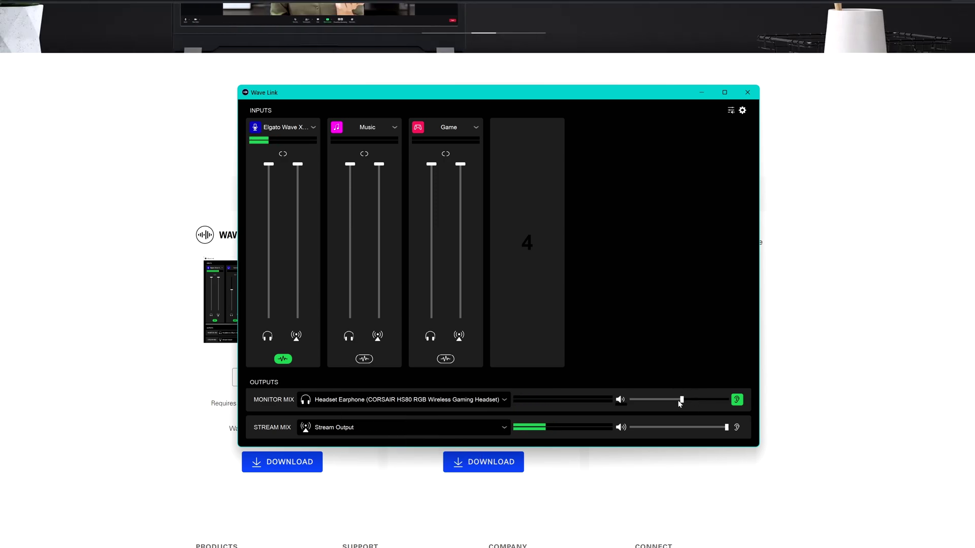
{"action": "left_click", "coordinate": [688, 400]}
{"action": "left_click_drag", "start_coordinate": [688, 400], "coordinate": [663, 401]}
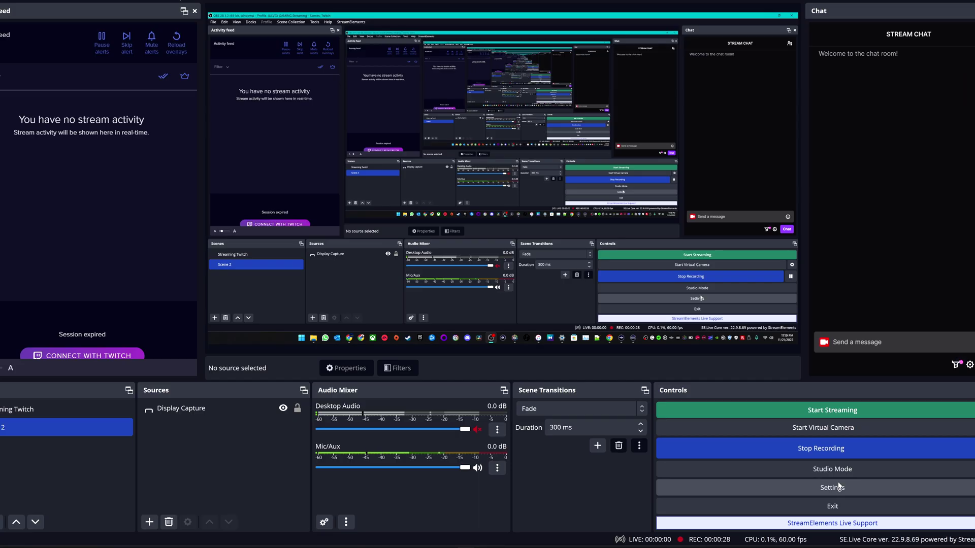
In OBS Audio settings, choose Mic In (Elgato Wave:XLR) for Mic/Auxiliary Audio
{"action": "left_click", "coordinate": [839, 486]}
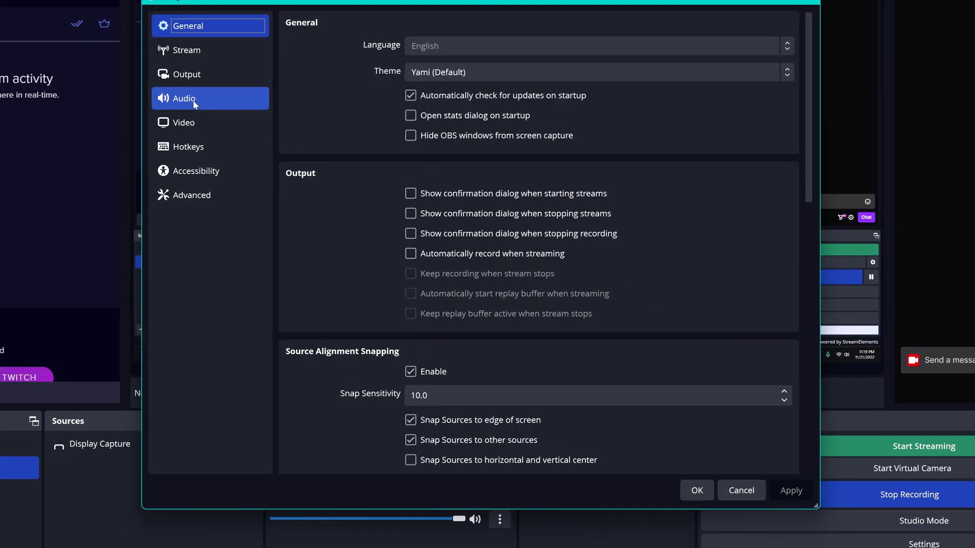
{"action": "left_click", "coordinate": [264, 136]}
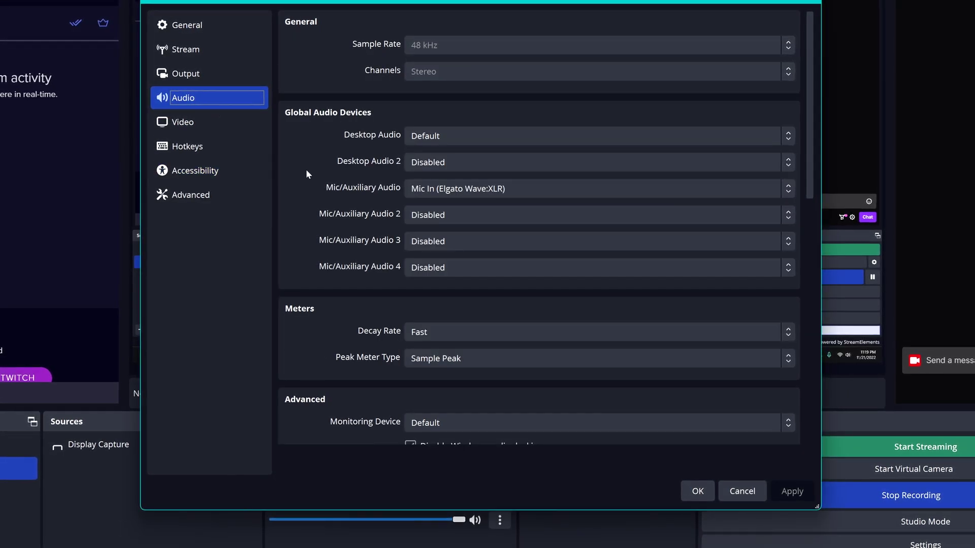
{"action": "left_click", "coordinate": [479, 189]}
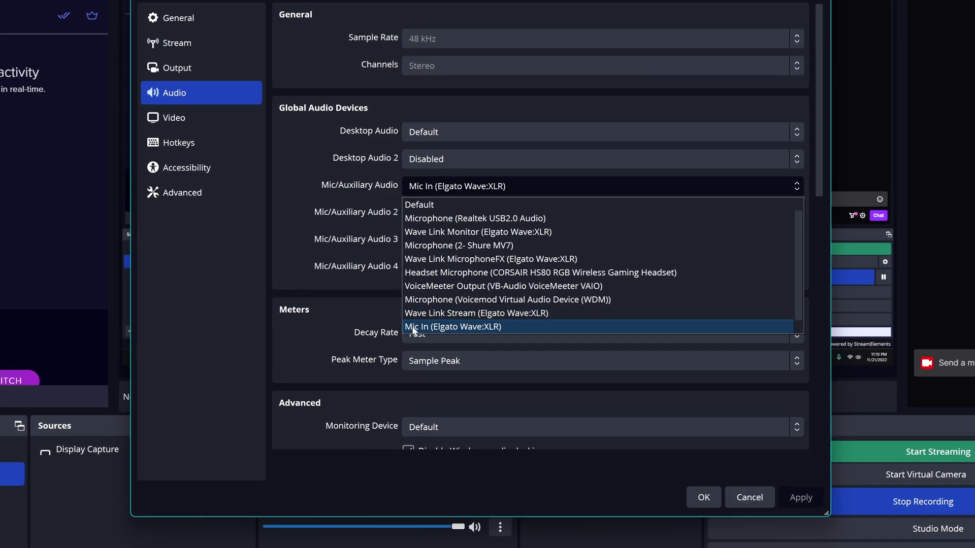
{"action": "left_click", "coordinate": [491, 328]}
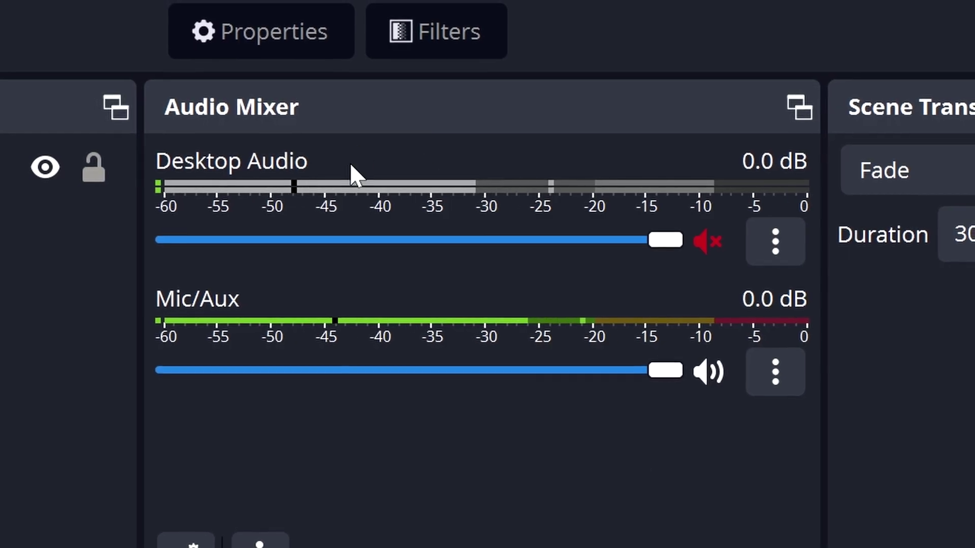
Open the Mic/Aux source's Properties and check that its Device is Mic In (Elgato Wave:XLR)
{"action": "left_click", "coordinate": [768, 366]}
{"action": "left_click", "coordinate": [840, 298]}
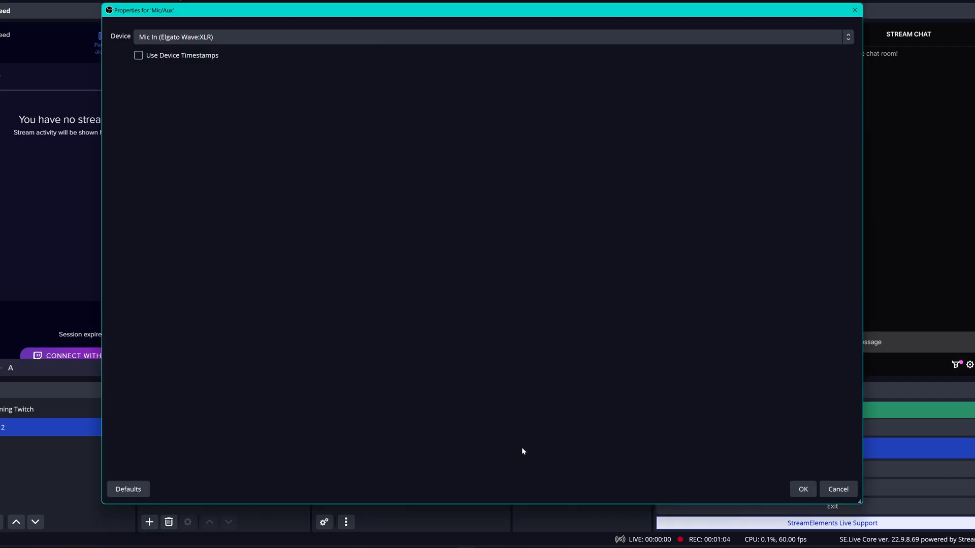
{"action": "left_click", "coordinate": [178, 41]}
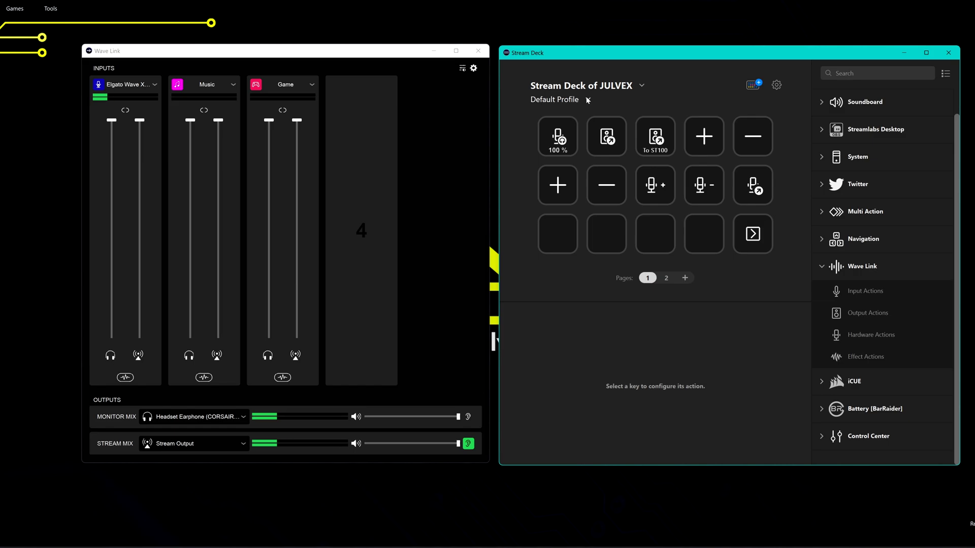
{"action": "left_click", "coordinate": [753, 86]}
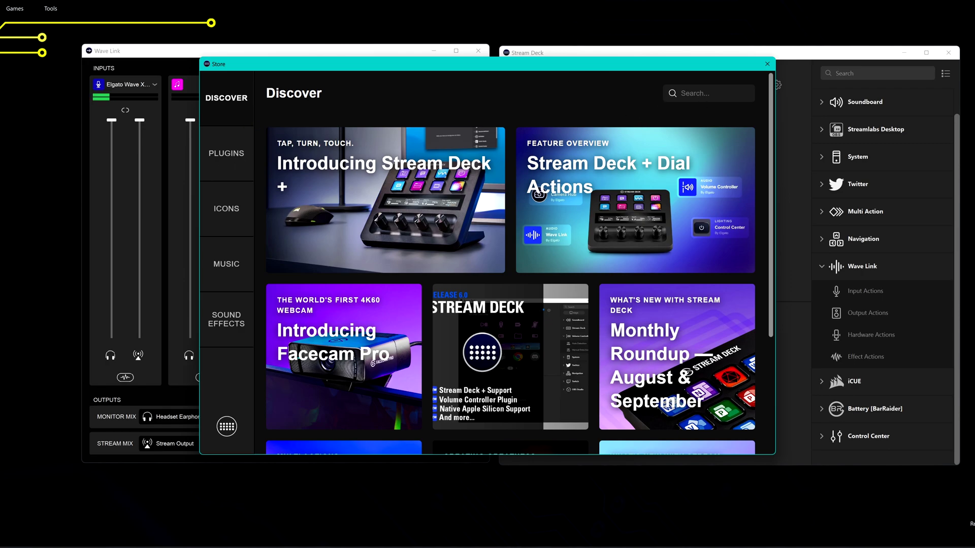
{"action": "type", "text": "wave"}
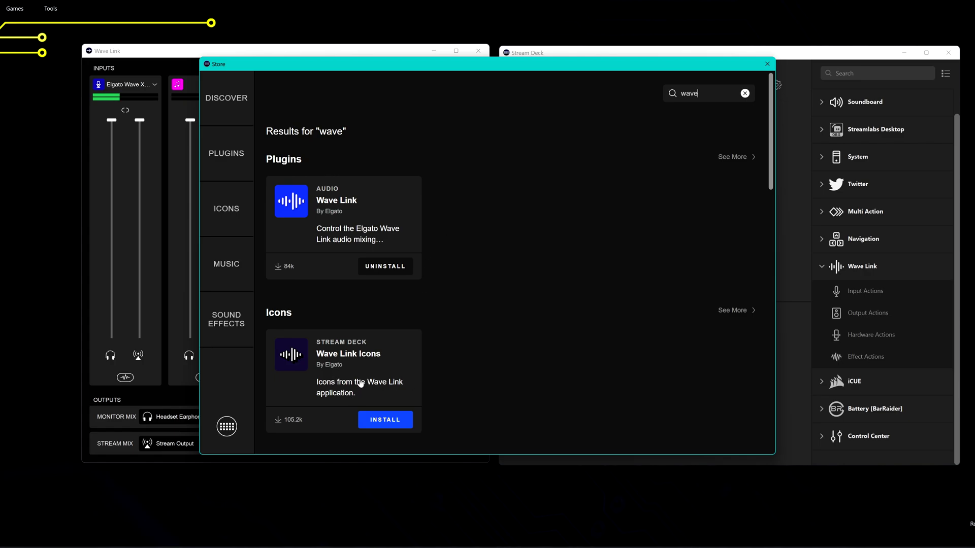
{"action": "left_click", "coordinate": [767, 64]}
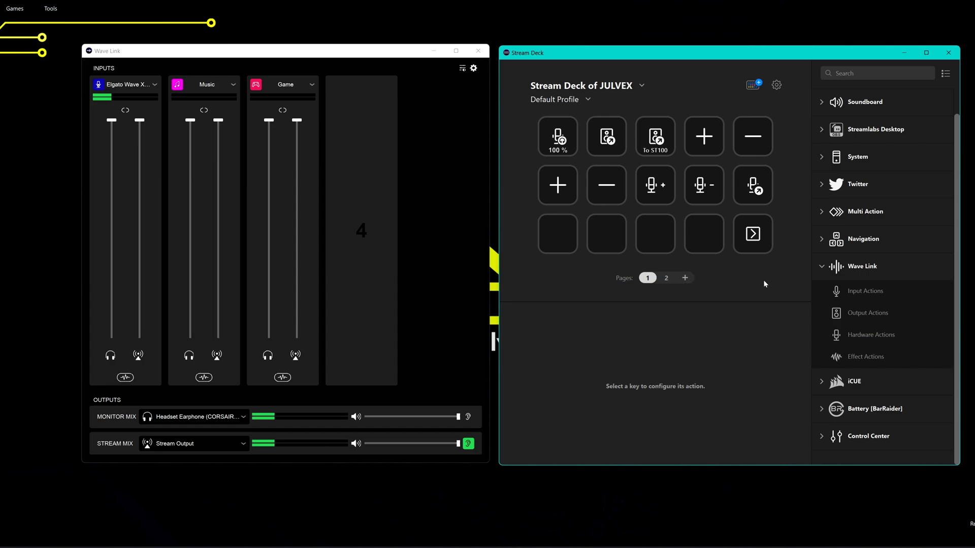
{"action": "left_click", "coordinate": [704, 198]}
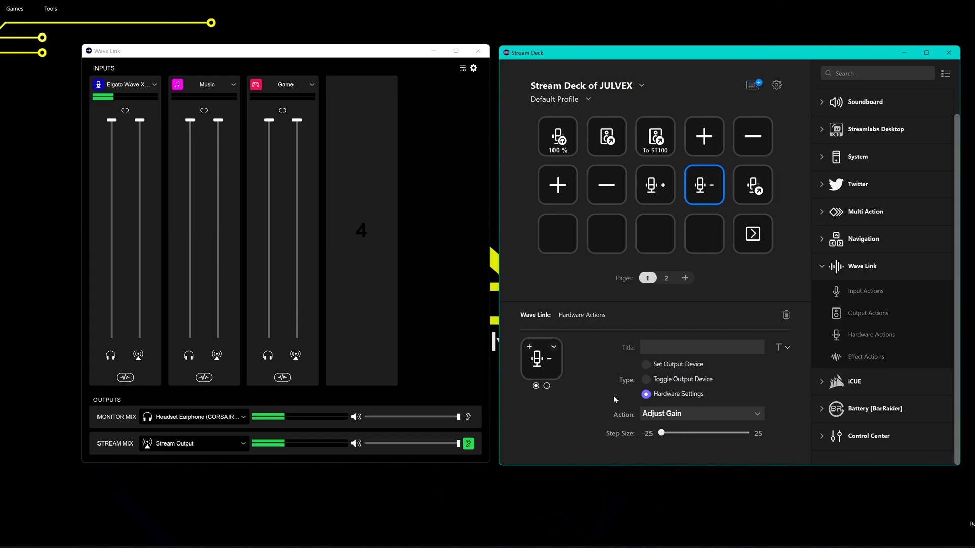
{"action": "left_click", "coordinate": [754, 186]}
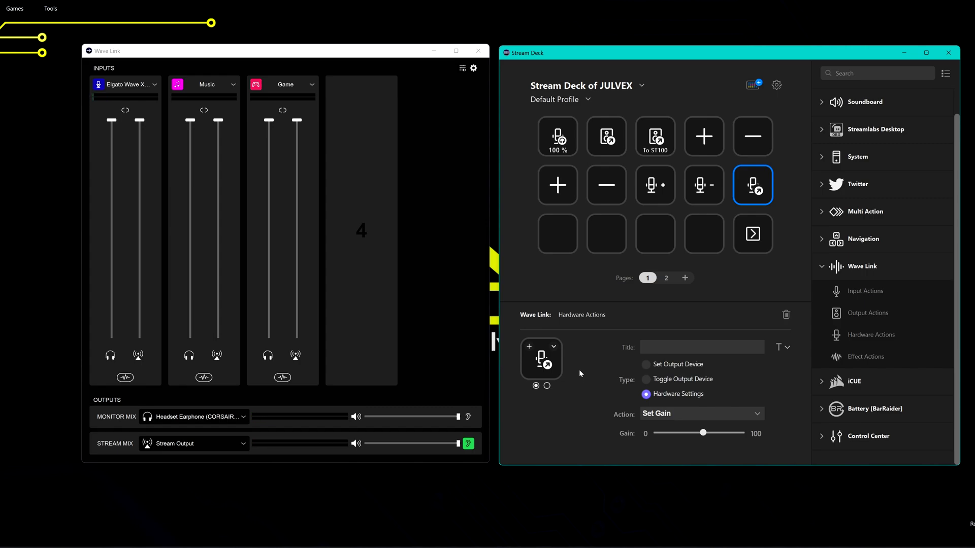
Add a Wave Link Input Actions key set to Set with fading Off, plus an Effect Actions key
{"action": "left_click", "coordinate": [554, 235]}
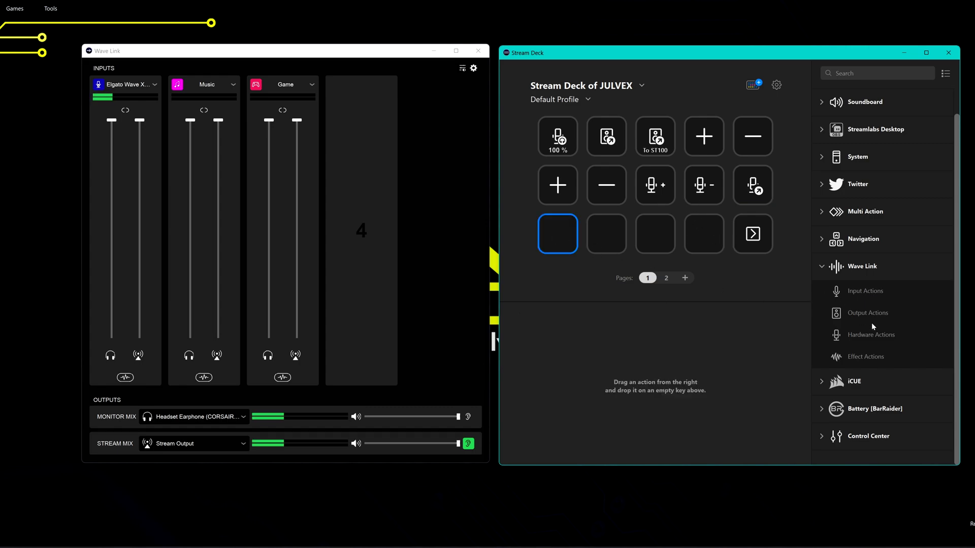
{"action": "left_click_drag", "start_coordinate": [869, 290], "coordinate": [558, 235]}
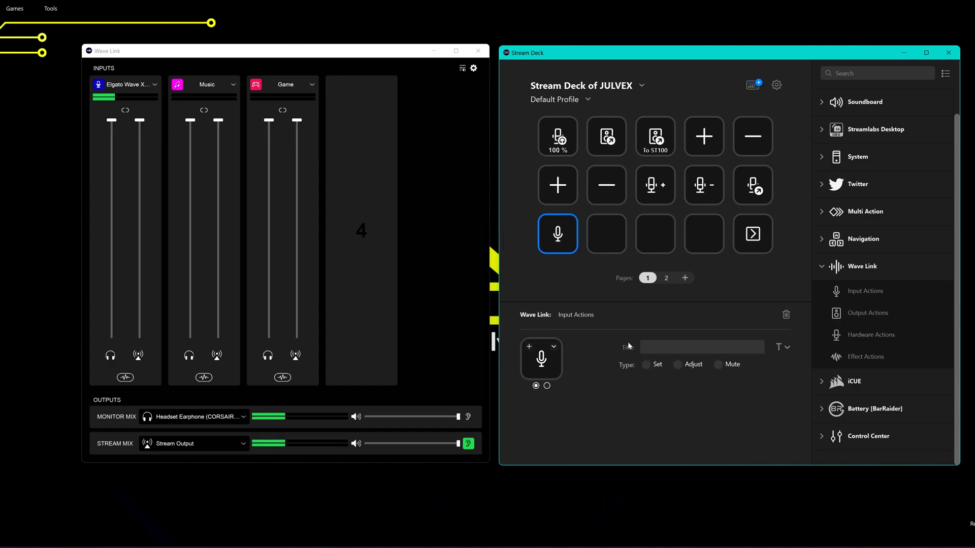
{"action": "left_click", "coordinate": [646, 365]}
{"action": "left_click", "coordinate": [663, 422]}
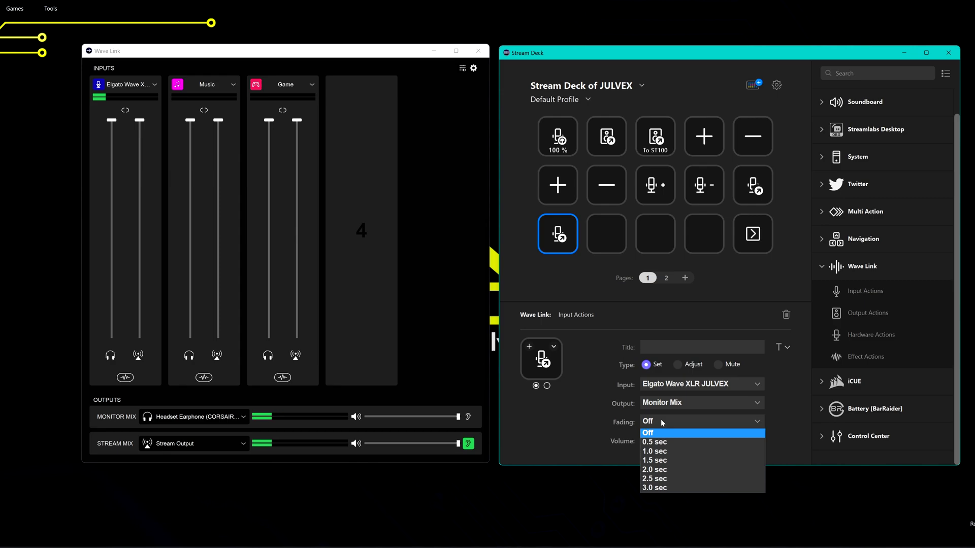
{"action": "left_click", "coordinate": [660, 420]}
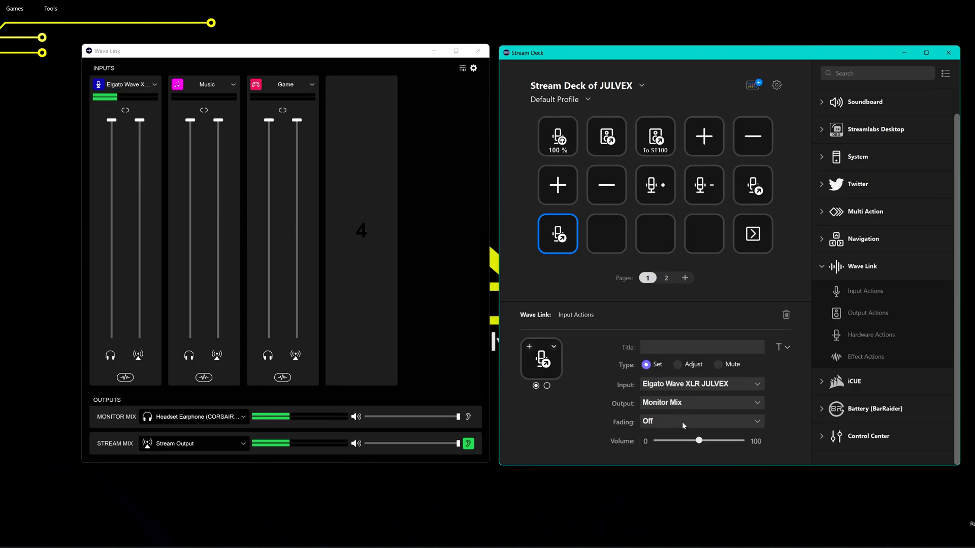
{"action": "left_click_drag", "start_coordinate": [865, 356], "coordinate": [704, 233]}
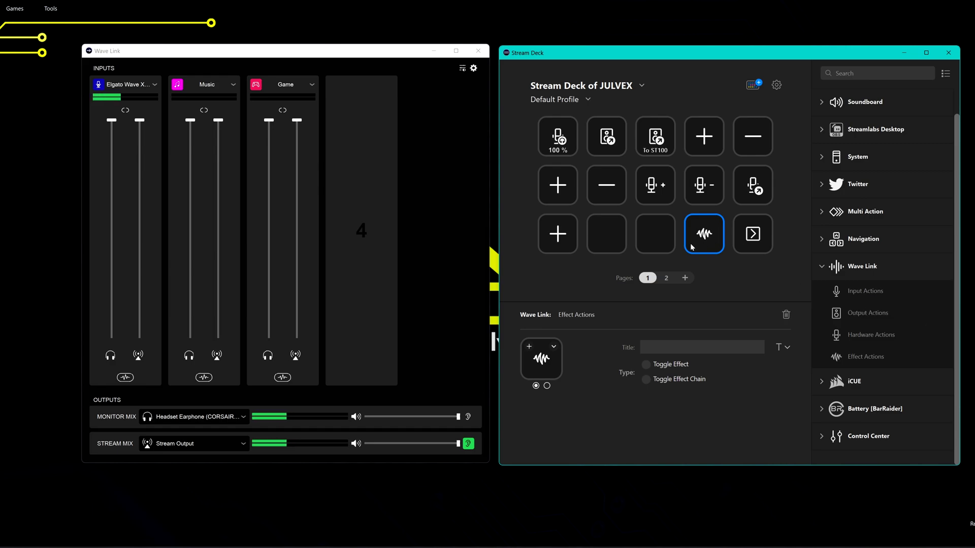
Move the effect key to the second bottom-row slot and set it to Toggle Effect on the Wave XLR input
{"action": "left_click_drag", "start_coordinate": [691, 247], "coordinate": [605, 237]}
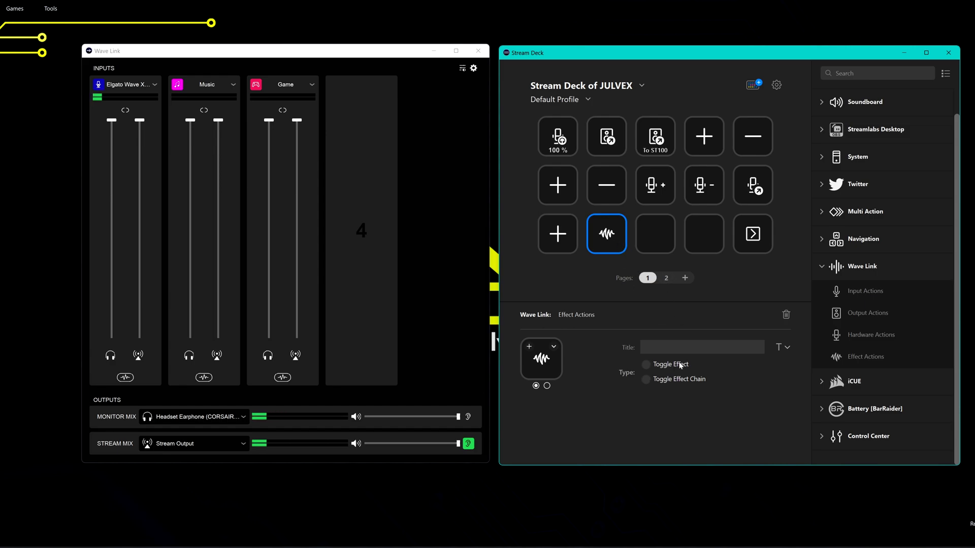
{"action": "left_click", "coordinate": [644, 365]}
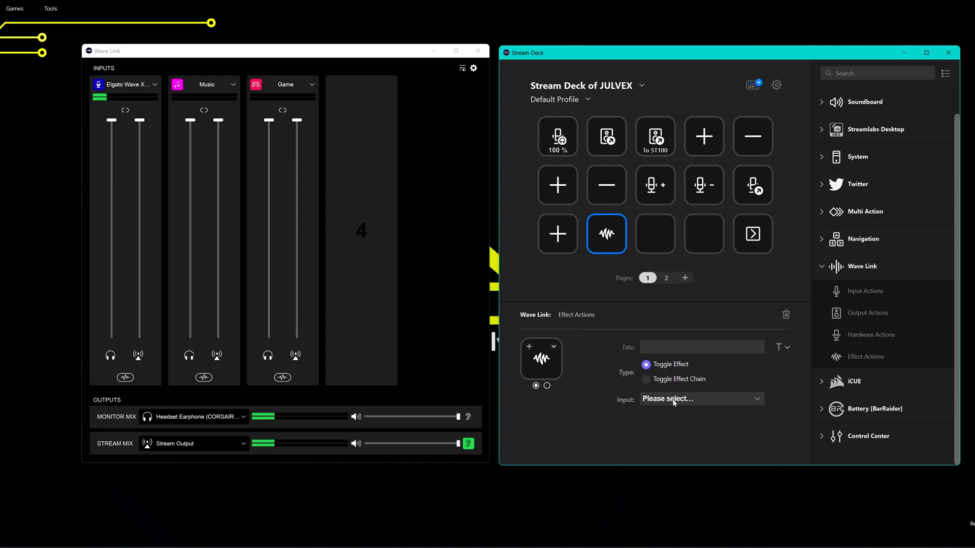
{"action": "left_click", "coordinate": [675, 400]}
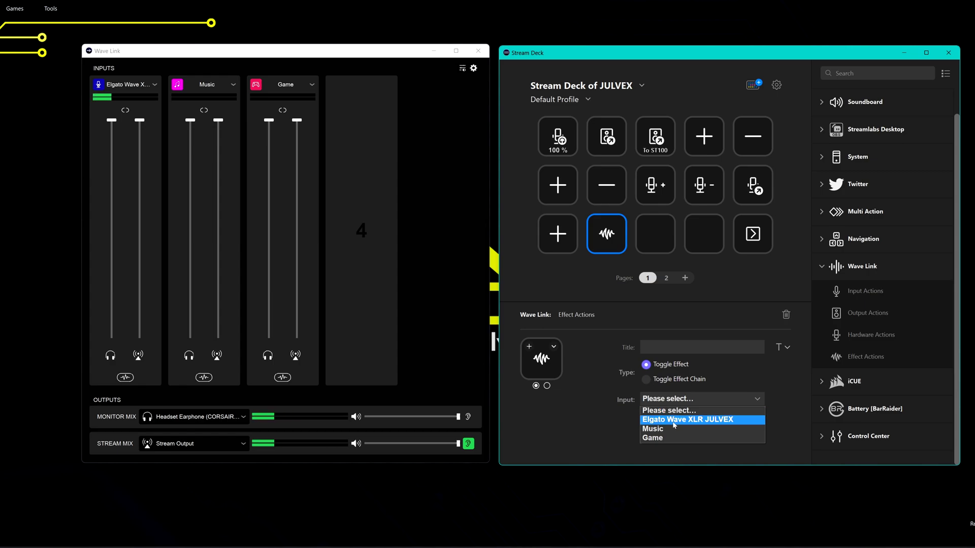
{"action": "left_click", "coordinate": [674, 421]}
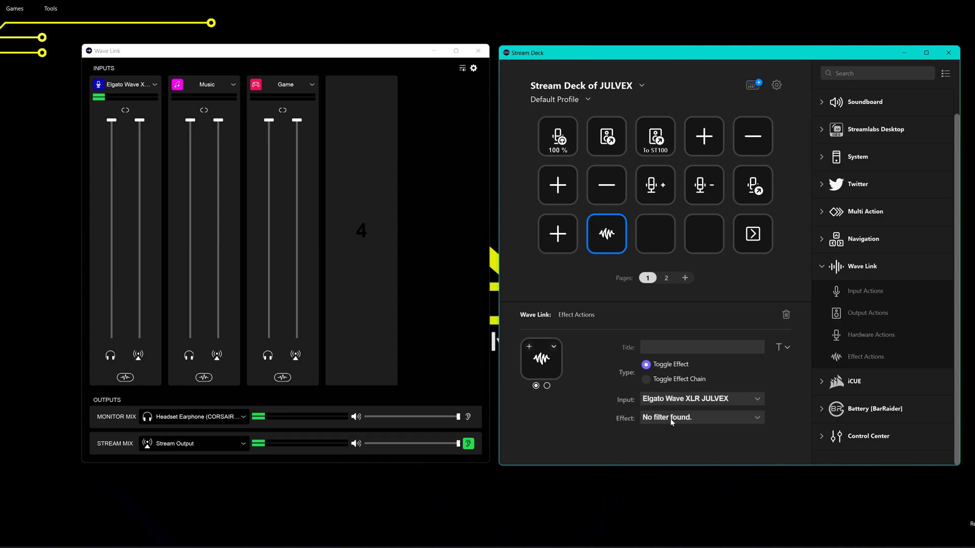
{"action": "left_click", "coordinate": [676, 417]}
{"action": "left_click", "coordinate": [677, 429]}
Select the empty third and fourth bottom-row keys and browse the action categories list
{"action": "left_click", "coordinate": [672, 242]}
{"action": "left_click", "coordinate": [692, 231]}
{"action": "left_click", "coordinate": [655, 246]}
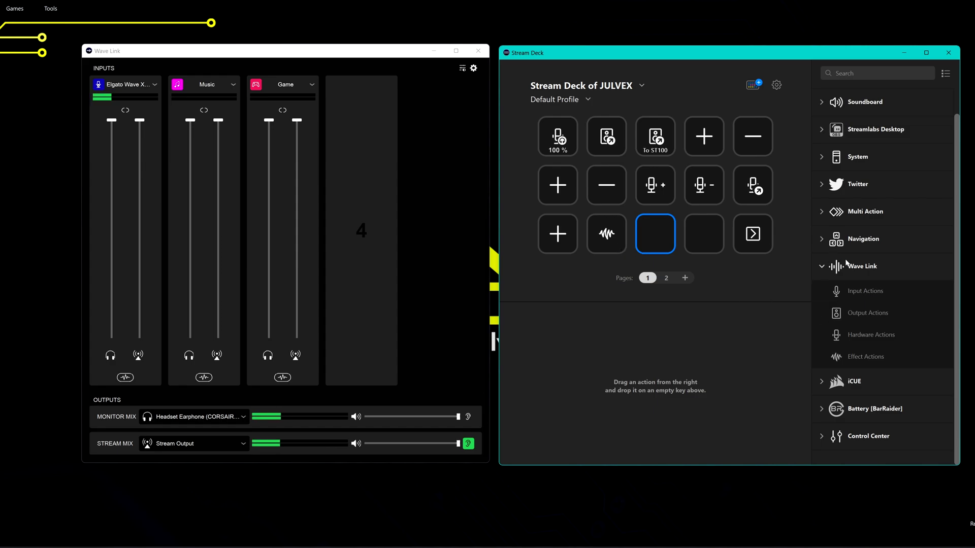
{"action": "scroll", "coordinate": [848, 241], "scroll_direction": "up", "scroll_amount": 1}
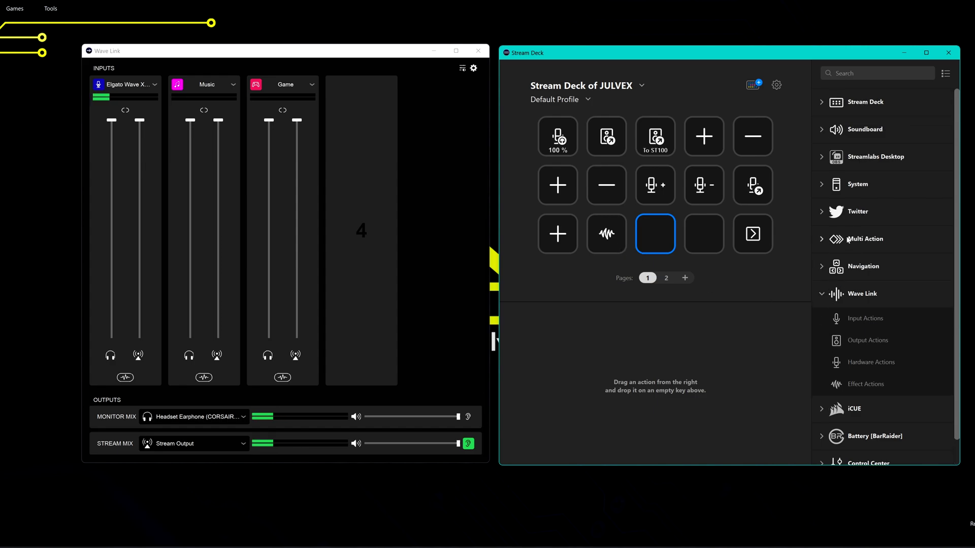
{"action": "scroll", "coordinate": [848, 240], "scroll_direction": "down", "scroll_amount": 1}
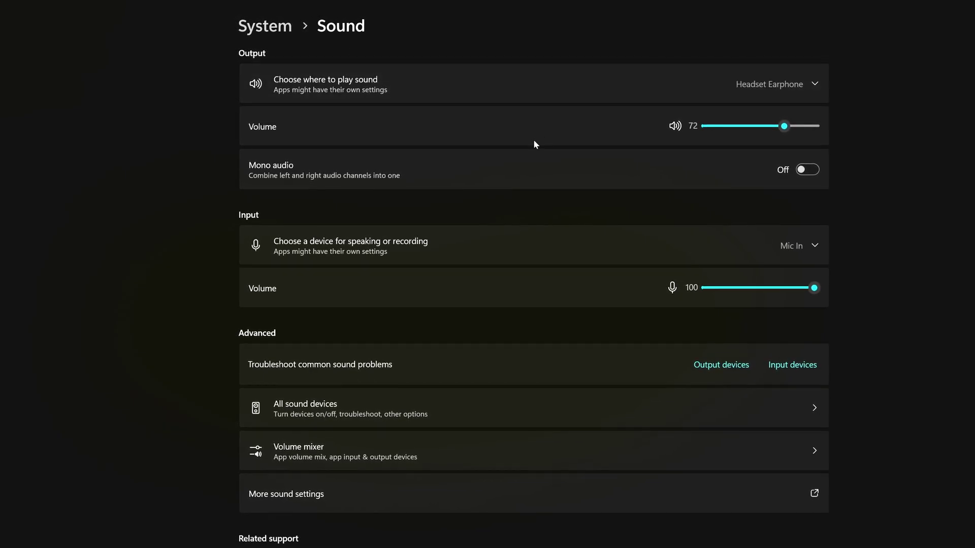
Expand the output and input device lists, confirming Headset Earphone output and Mic In (Elgato Wave:XLR) input
{"action": "left_click", "coordinate": [808, 87]}
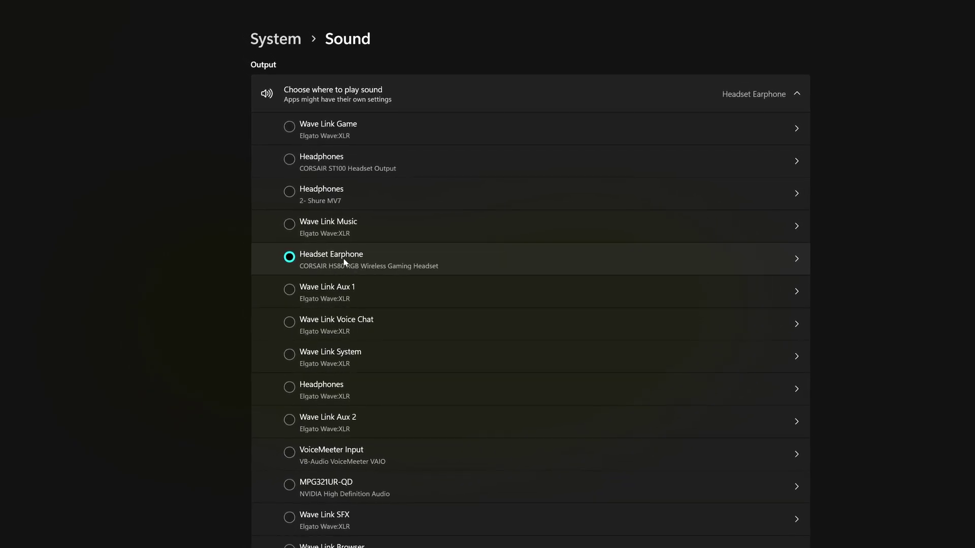
{"action": "scroll", "coordinate": [327, 261], "scroll_direction": "down", "scroll_amount": 10}
{"action": "left_click", "coordinate": [802, 242]}
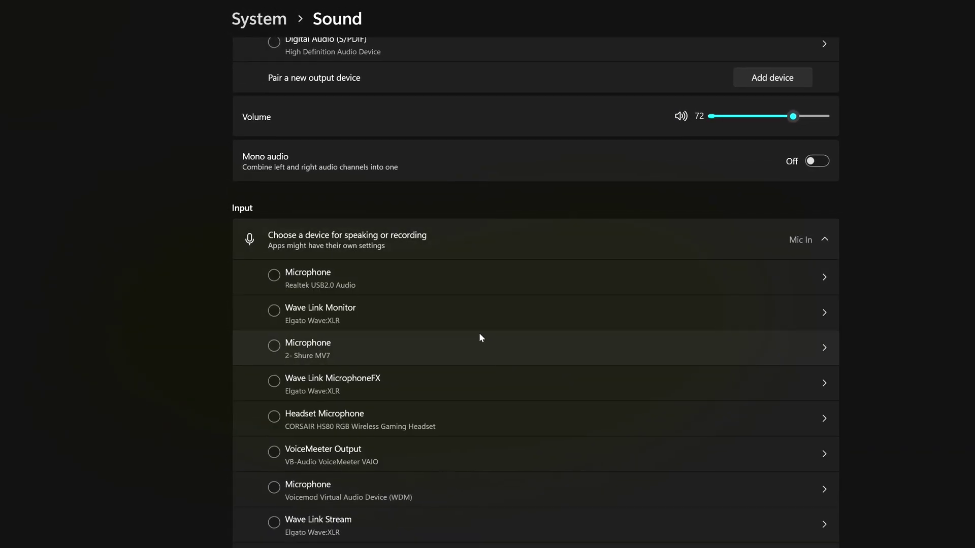
{"action": "scroll", "coordinate": [479, 333], "scroll_direction": "down", "scroll_amount": 4}
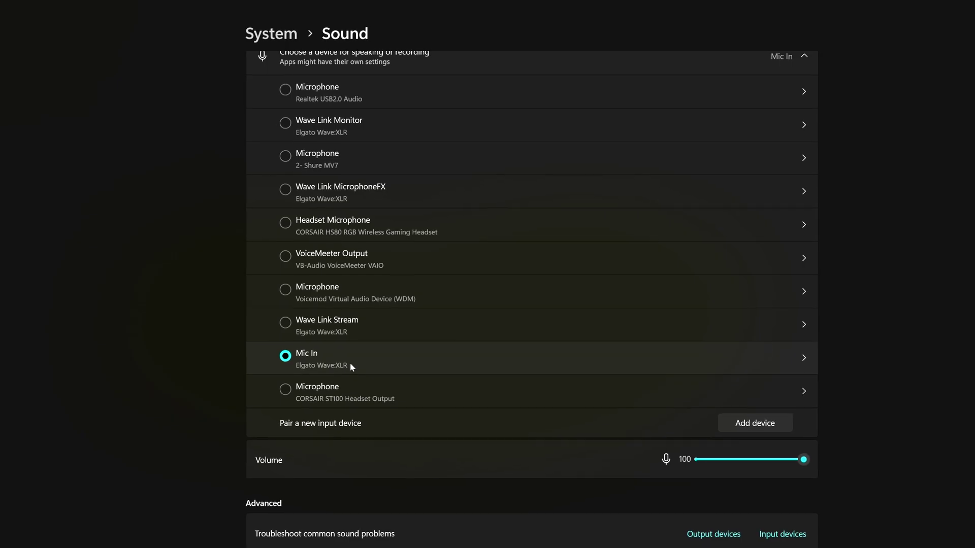
In Mic In properties, keep Device Default Effects and the 24 bit, 48000 Hz Studio Quality format
{"action": "left_click", "coordinate": [800, 357]}
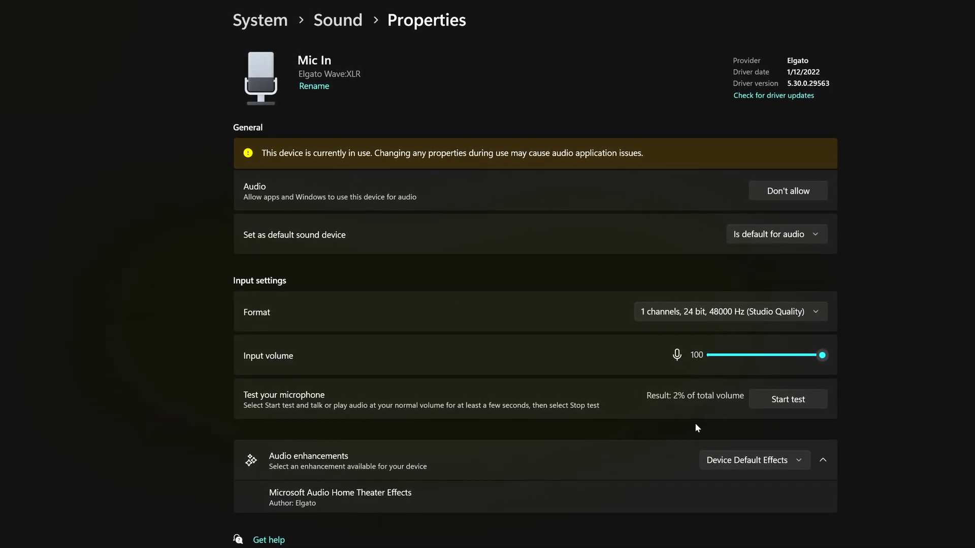
{"action": "left_click", "coordinate": [793, 456]}
{"action": "left_click", "coordinate": [791, 455]}
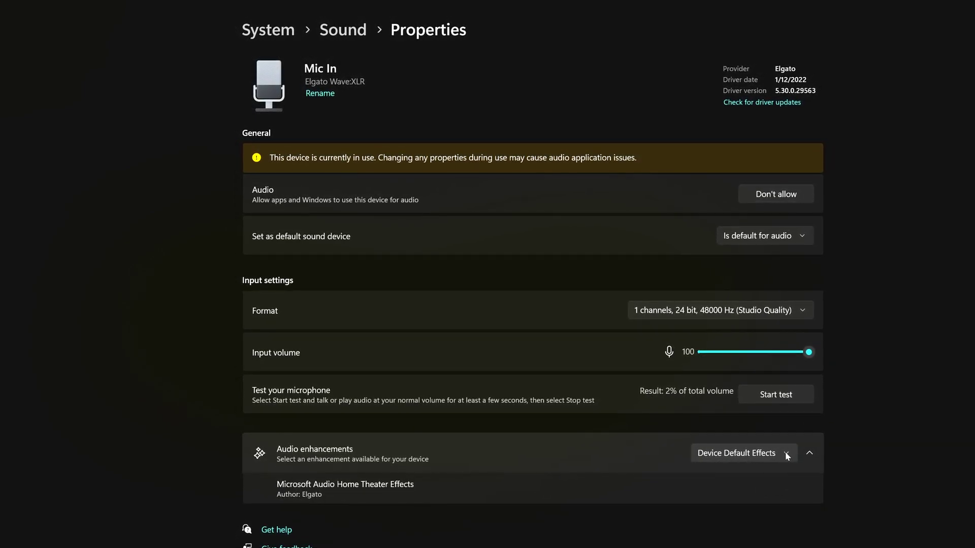
{"action": "left_click", "coordinate": [765, 311]}
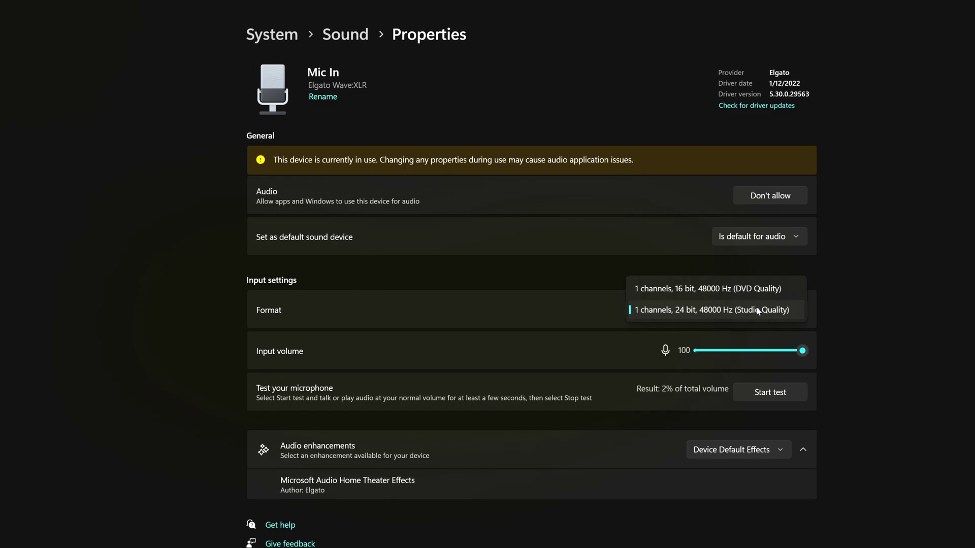
{"action": "left_click", "coordinate": [759, 310]}
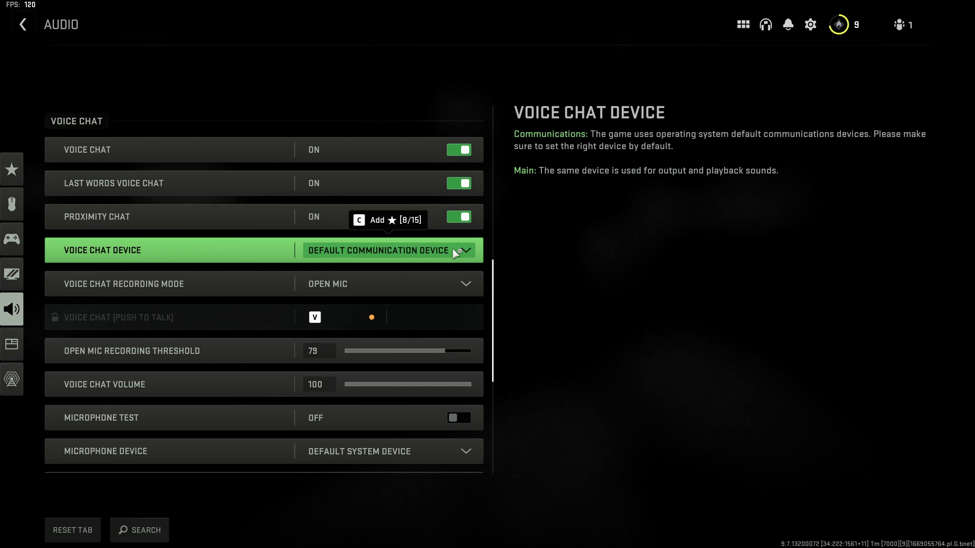
{"action": "left_click", "coordinate": [413, 252]}
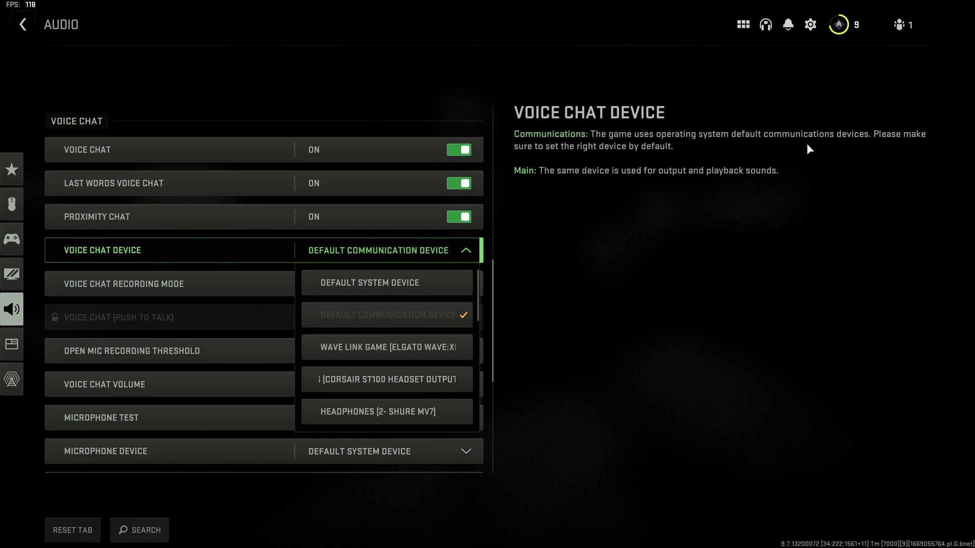
{"action": "left_click", "coordinate": [467, 250]}
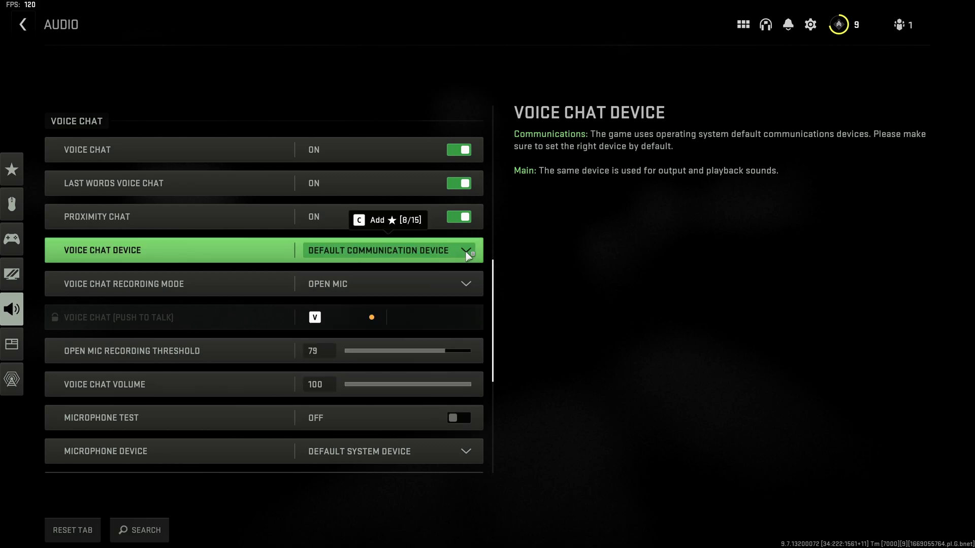
{"action": "left_click", "coordinate": [393, 251]}
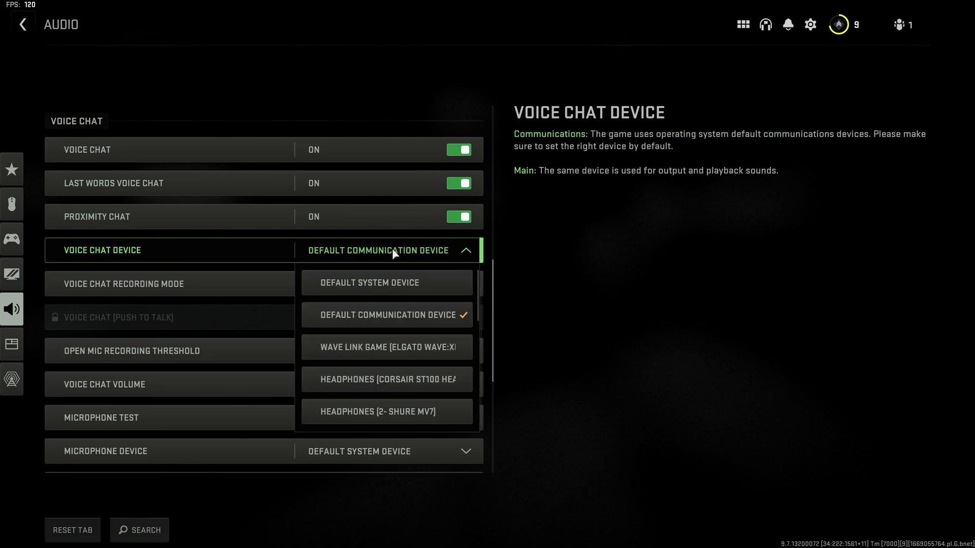
{"action": "left_click", "coordinate": [392, 248]}
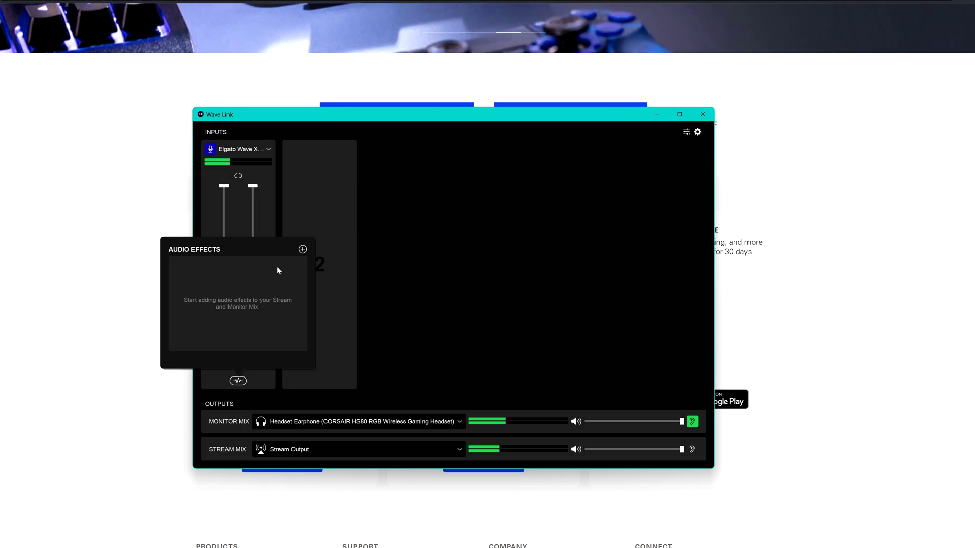
Show the Wave Link audio effects menu and scroll through the Wave XLR product features
{"action": "left_click", "coordinate": [303, 249]}
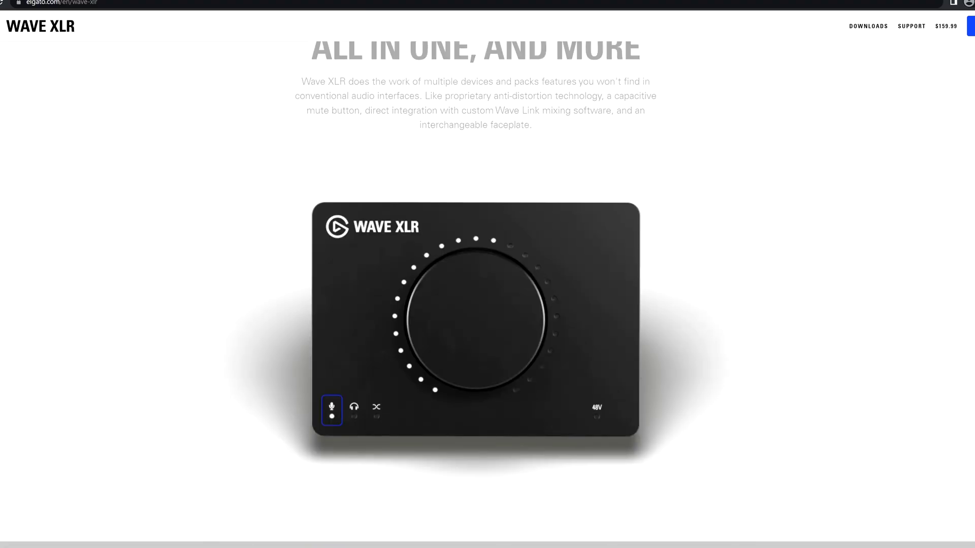
{"action": "scroll", "coordinate": [487, 305], "scroll_direction": "down", "scroll_amount": 1}
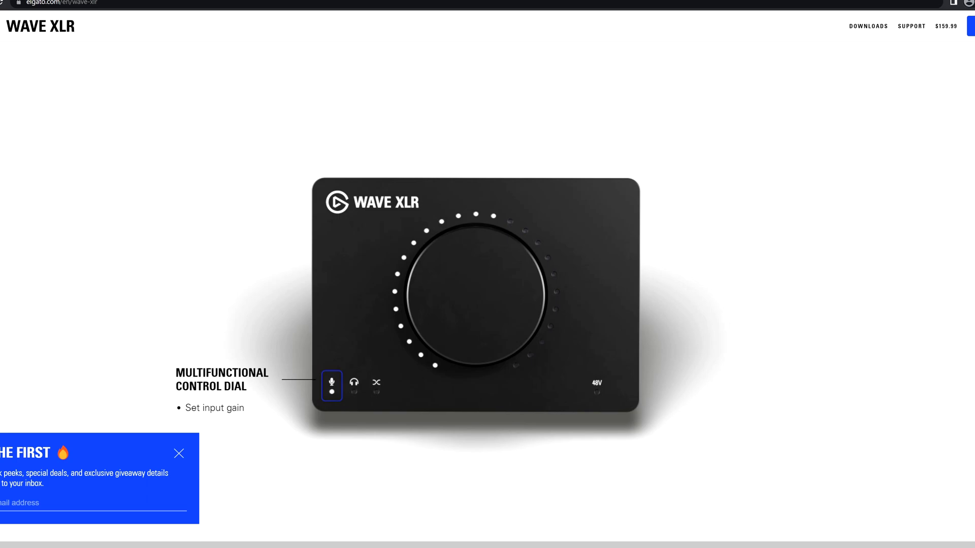
{"action": "scroll", "coordinate": [179, 454], "scroll_direction": "down", "scroll_amount": 2}
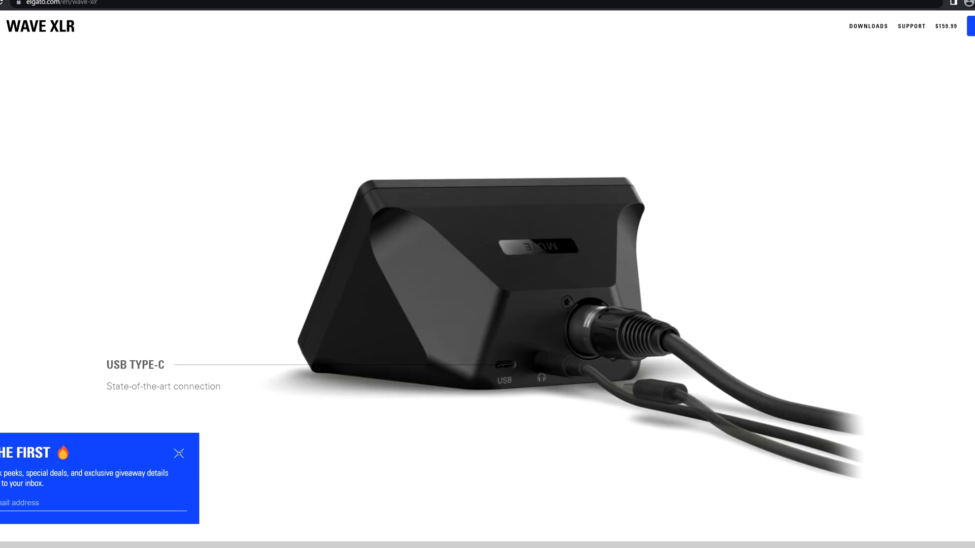
{"action": "scroll", "coordinate": [178, 454], "scroll_direction": "down", "scroll_amount": 2}
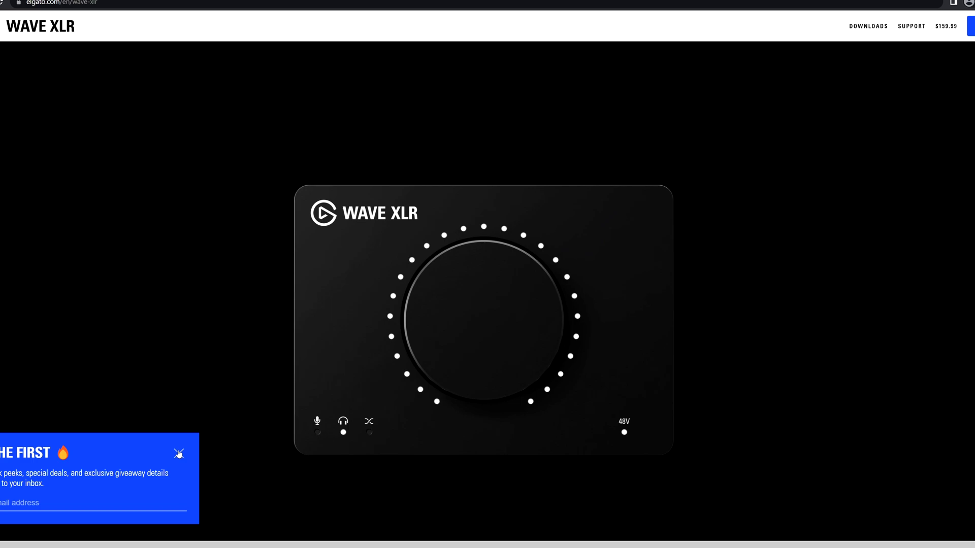
Dismiss the newsletter popup, finish reviewing the page, and open the YouTube channel's notification options
{"action": "left_click", "coordinate": [179, 453]}
{"action": "scroll", "coordinate": [178, 454], "scroll_direction": "down", "scroll_amount": 2}
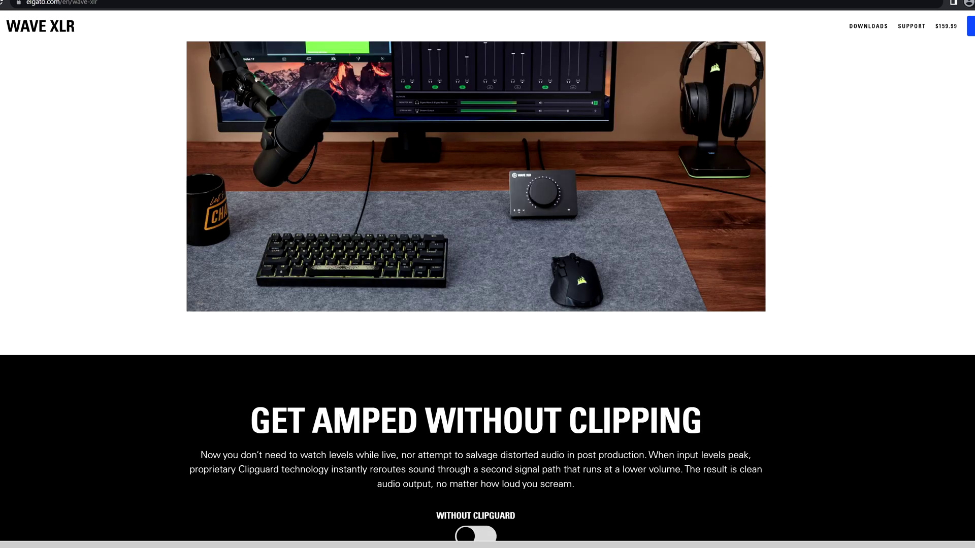
{"action": "scroll", "coordinate": [179, 453], "scroll_direction": "down", "scroll_amount": 5}
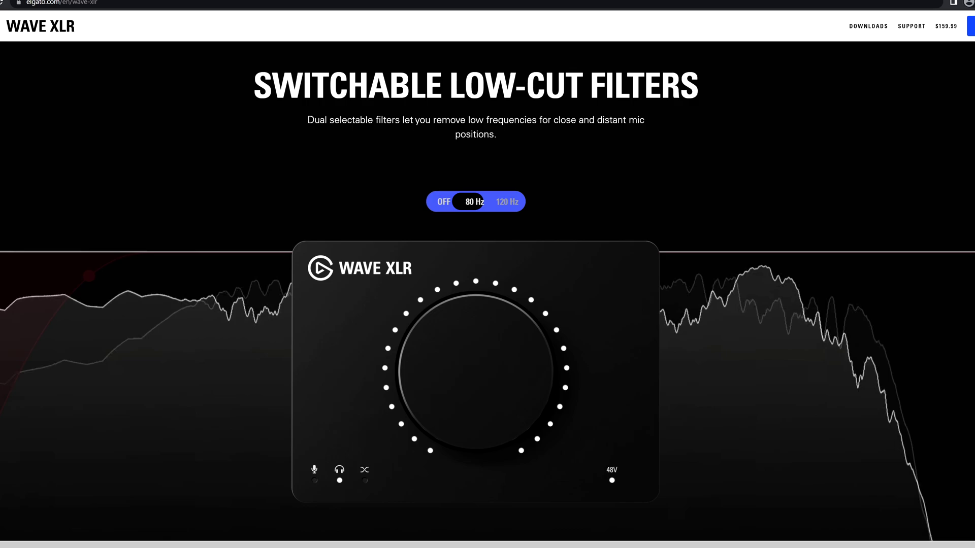
{"action": "scroll", "coordinate": [488, 291], "scroll_direction": "down", "scroll_amount": 10}
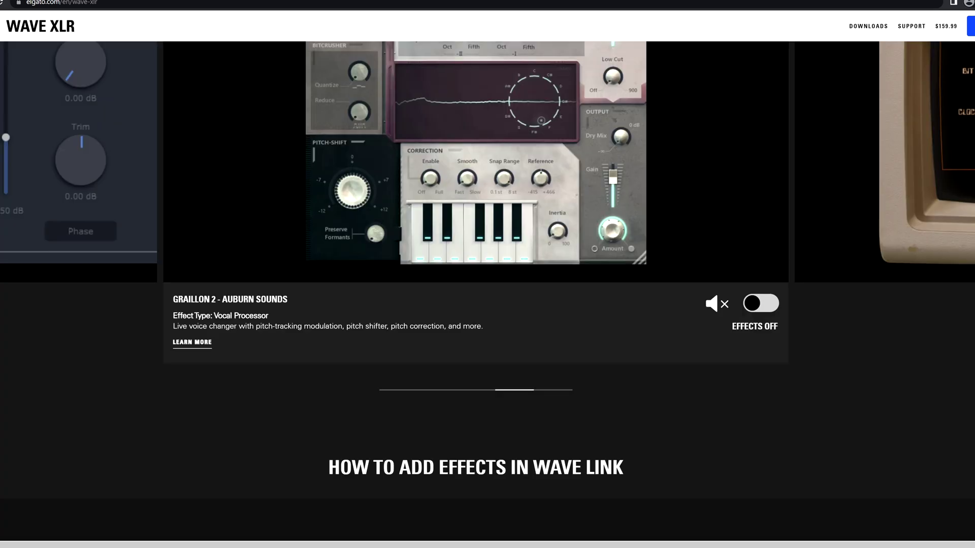
{"action": "scroll", "coordinate": [487, 292], "scroll_direction": "up", "scroll_amount": 3}
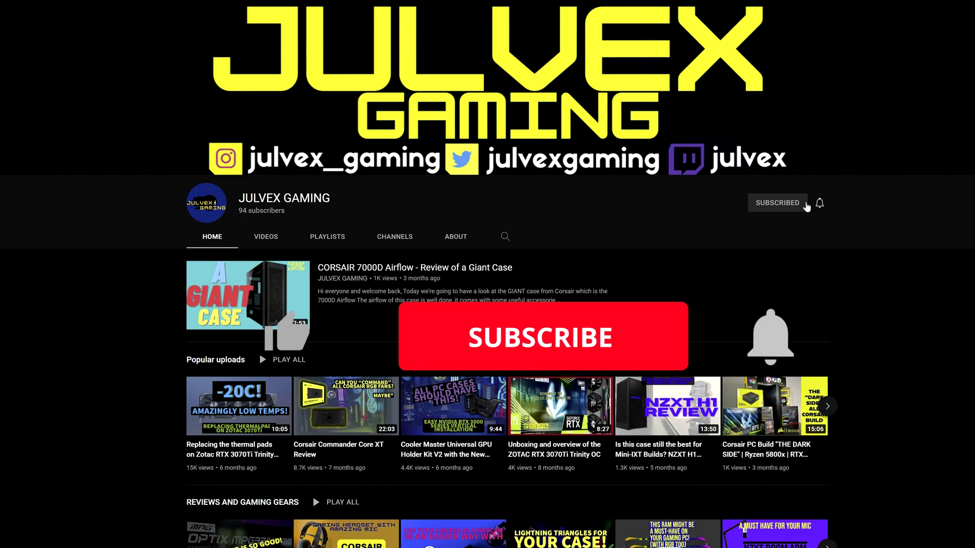
{"action": "left_click", "coordinate": [819, 204]}
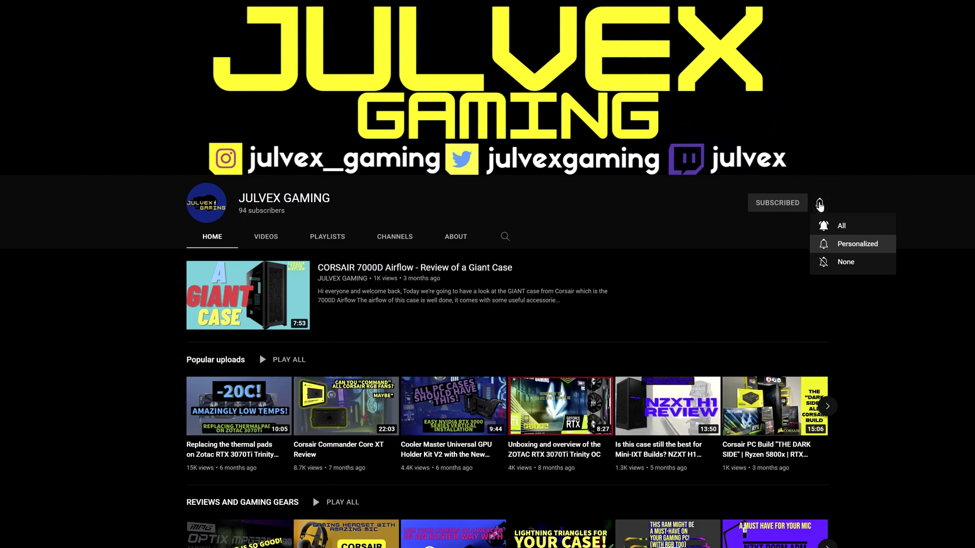